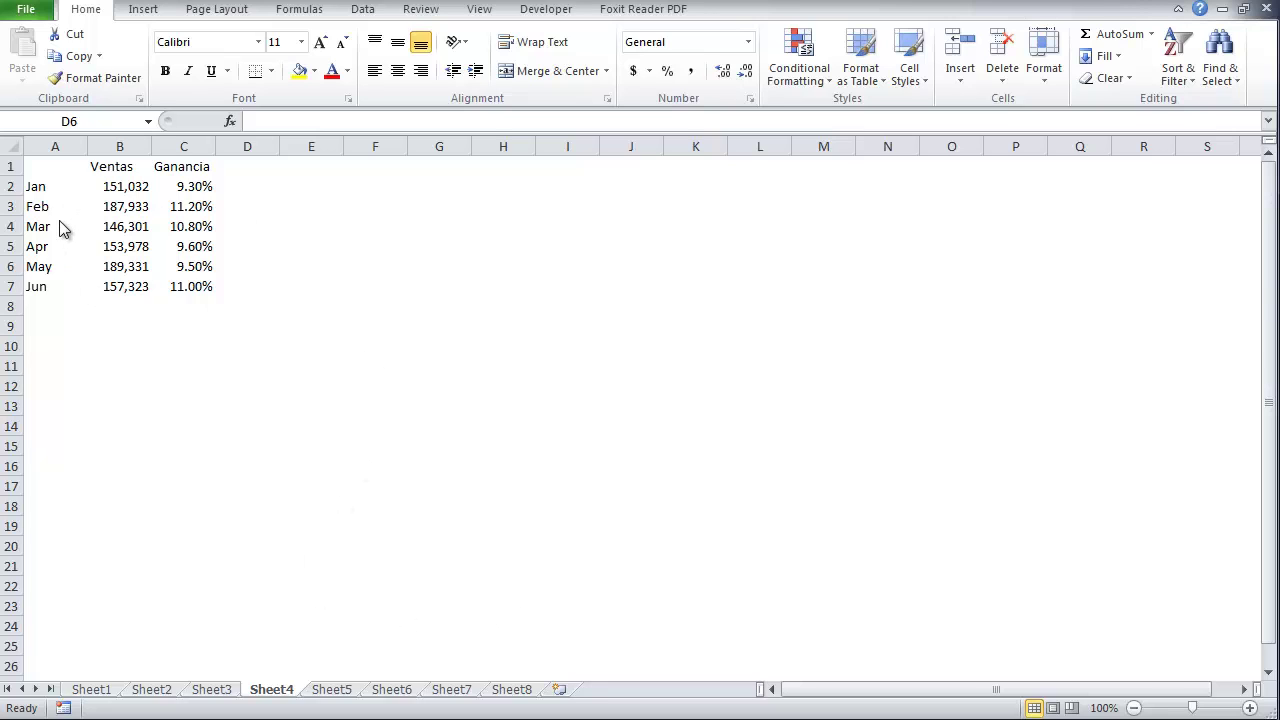
- Check the January and February Ventas and Ganancia cell formats, then select table A1:C7
{"action": "left_click", "coordinate": [142, 186]}
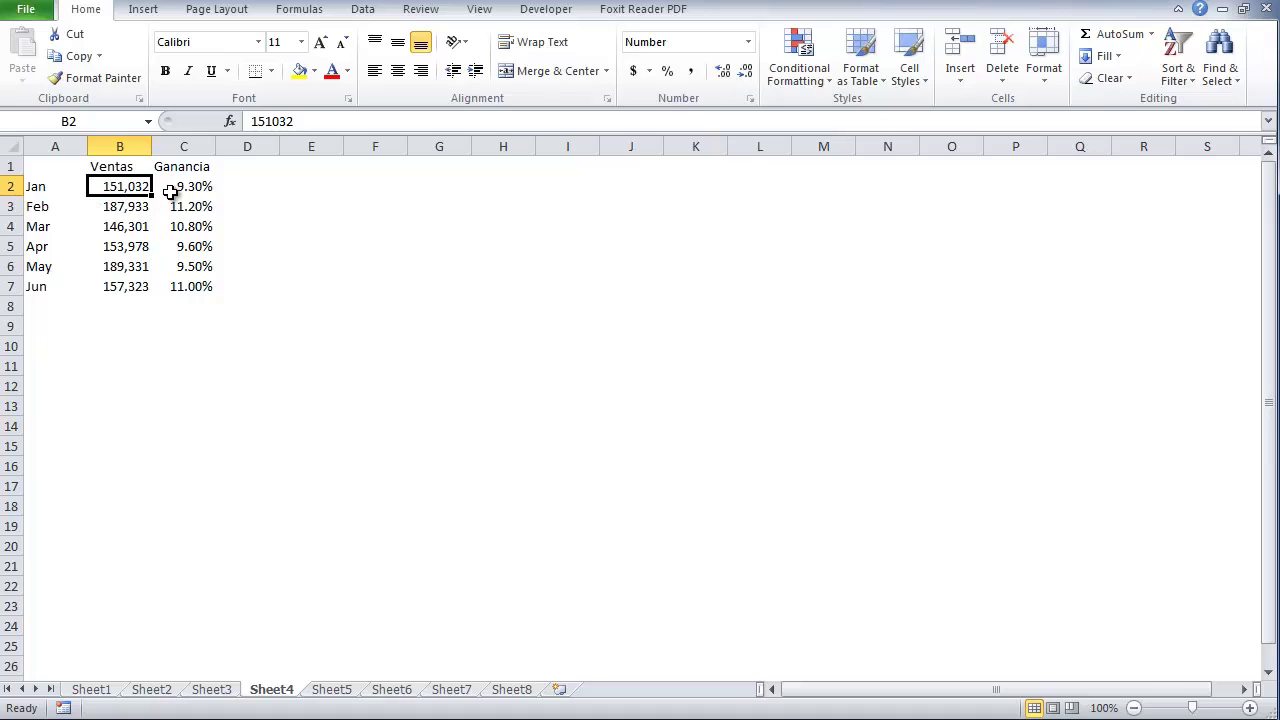
{"action": "left_click", "coordinate": [177, 188]}
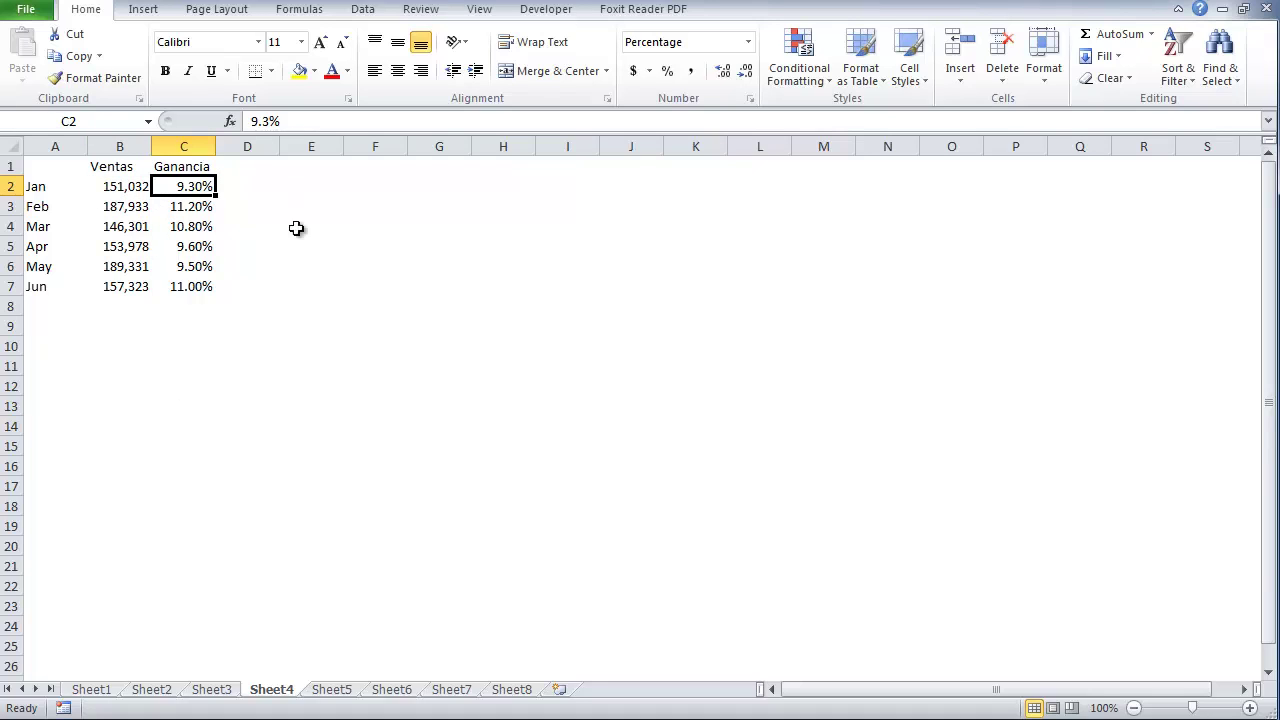
{"action": "left_click", "coordinate": [75, 190]}
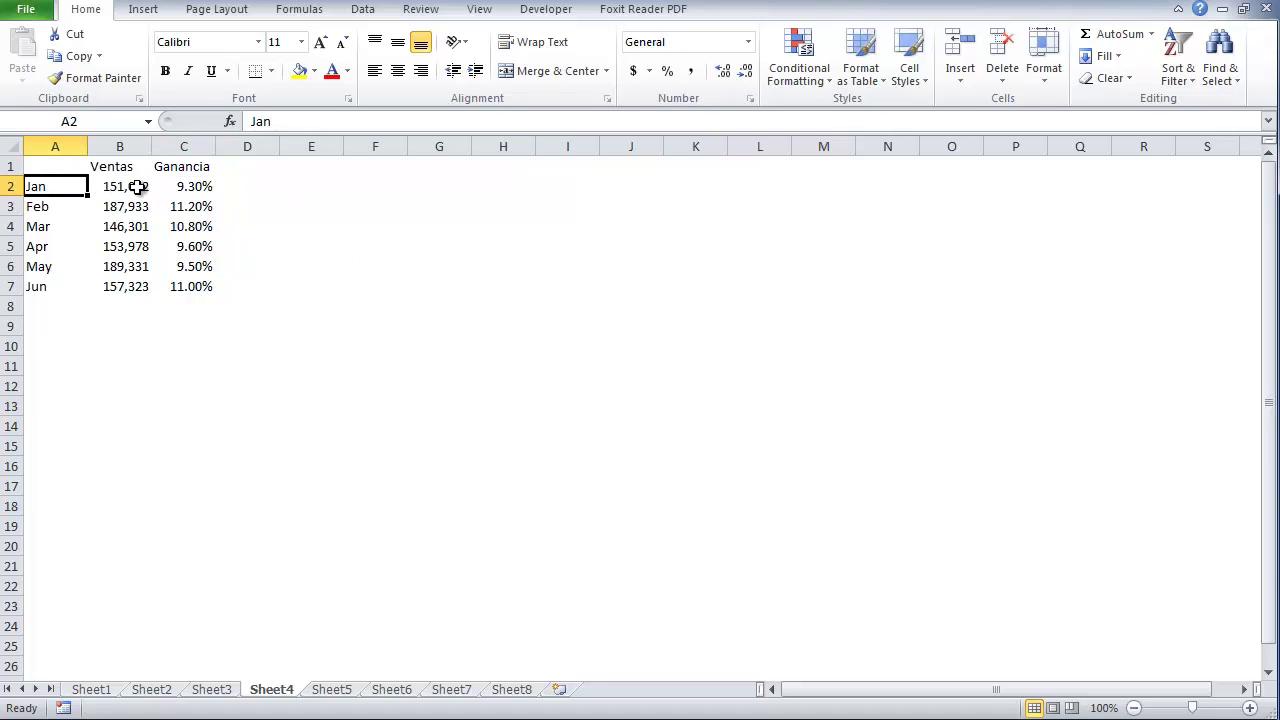
{"action": "left_click", "coordinate": [137, 187]}
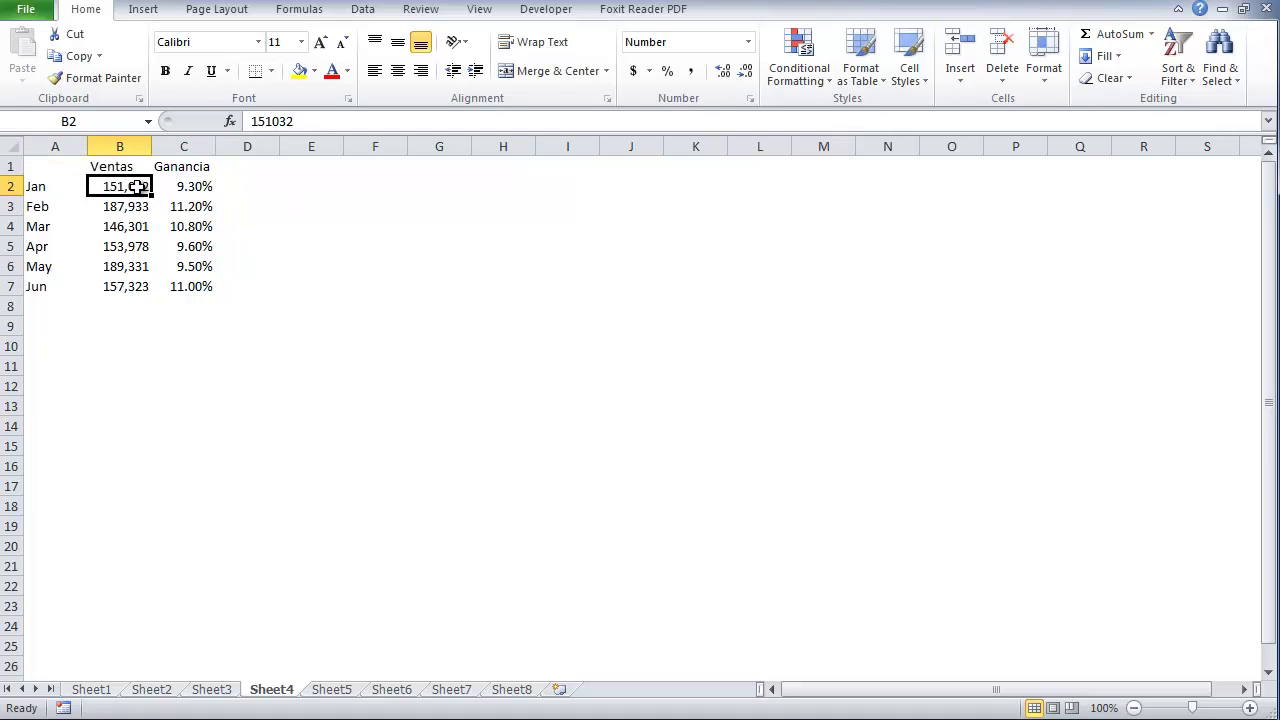
{"action": "left_click", "coordinate": [210, 188]}
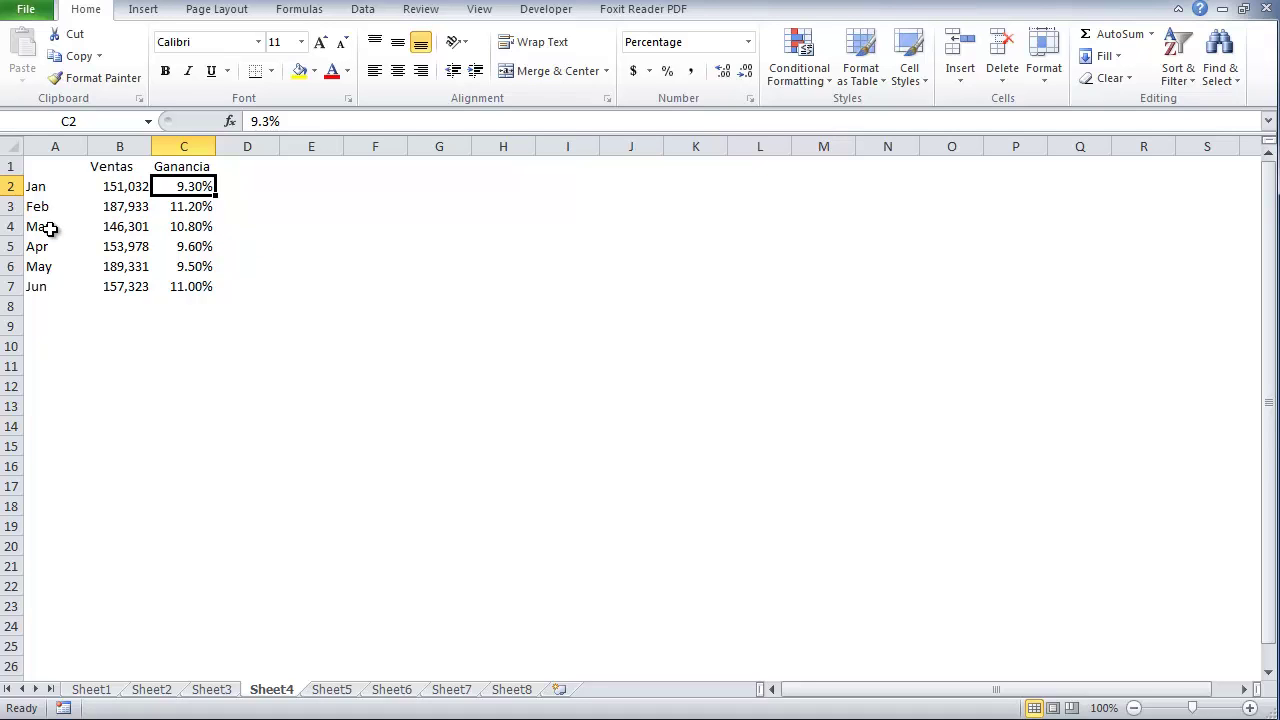
{"action": "left_click", "coordinate": [126, 211]}
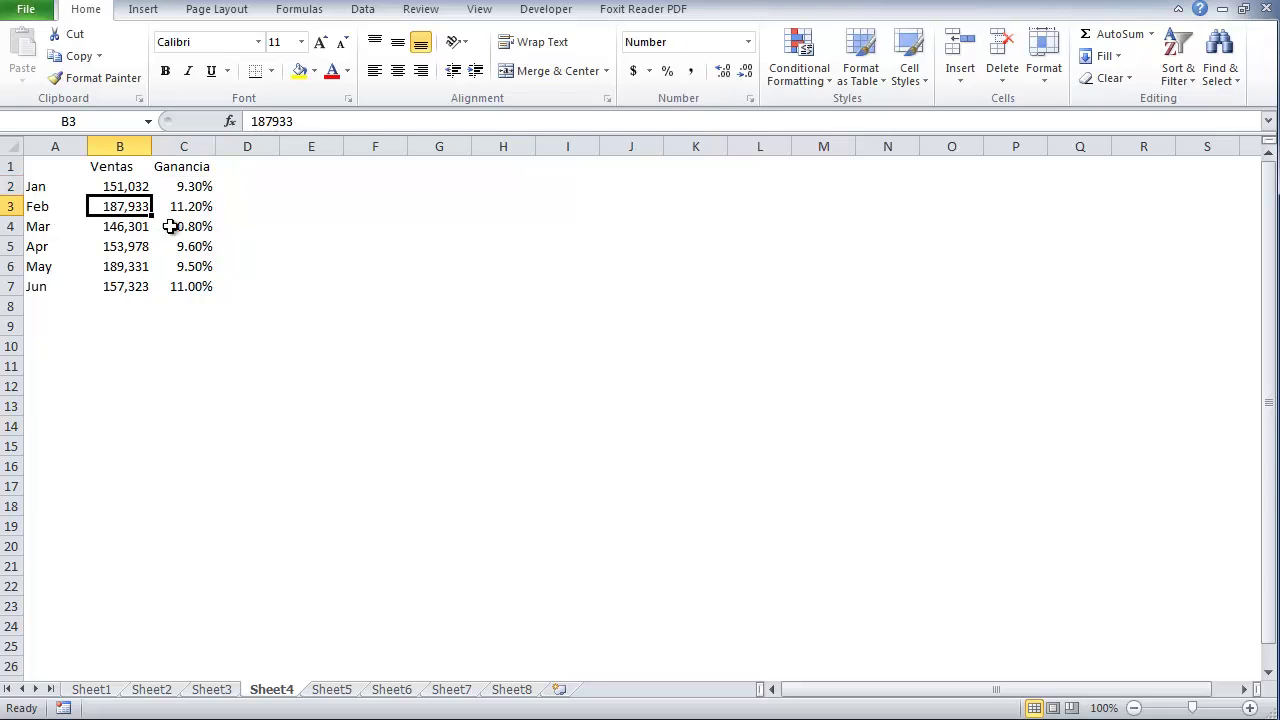
{"action": "left_click", "coordinate": [200, 212]}
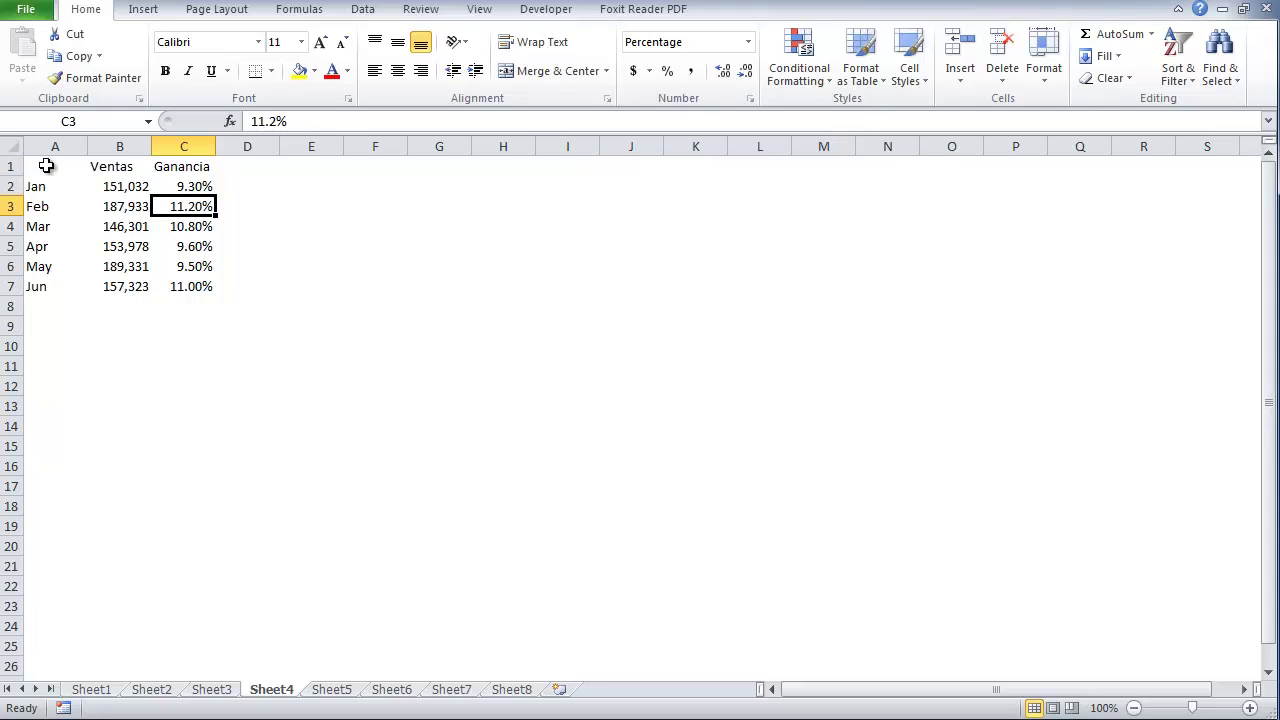
{"action": "left_click_drag", "start_coordinate": [46, 166], "coordinate": [185, 282]}
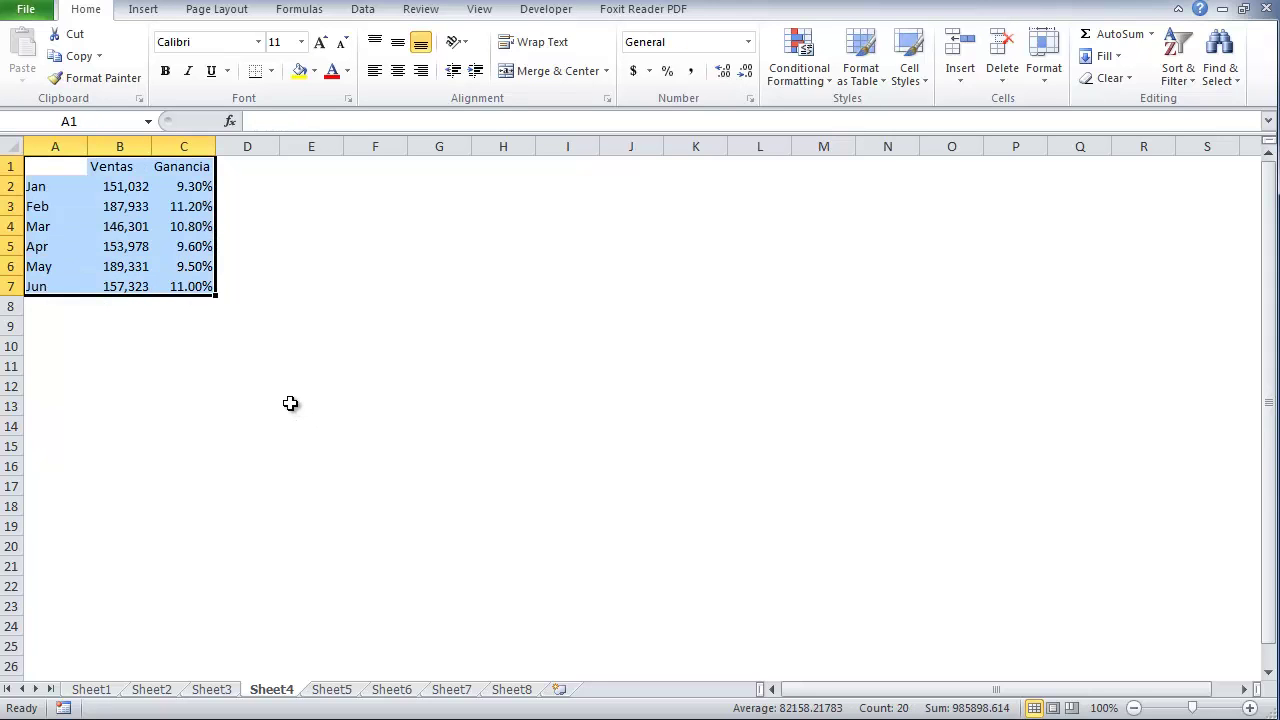
{"action": "left_click", "coordinate": [145, 10]}
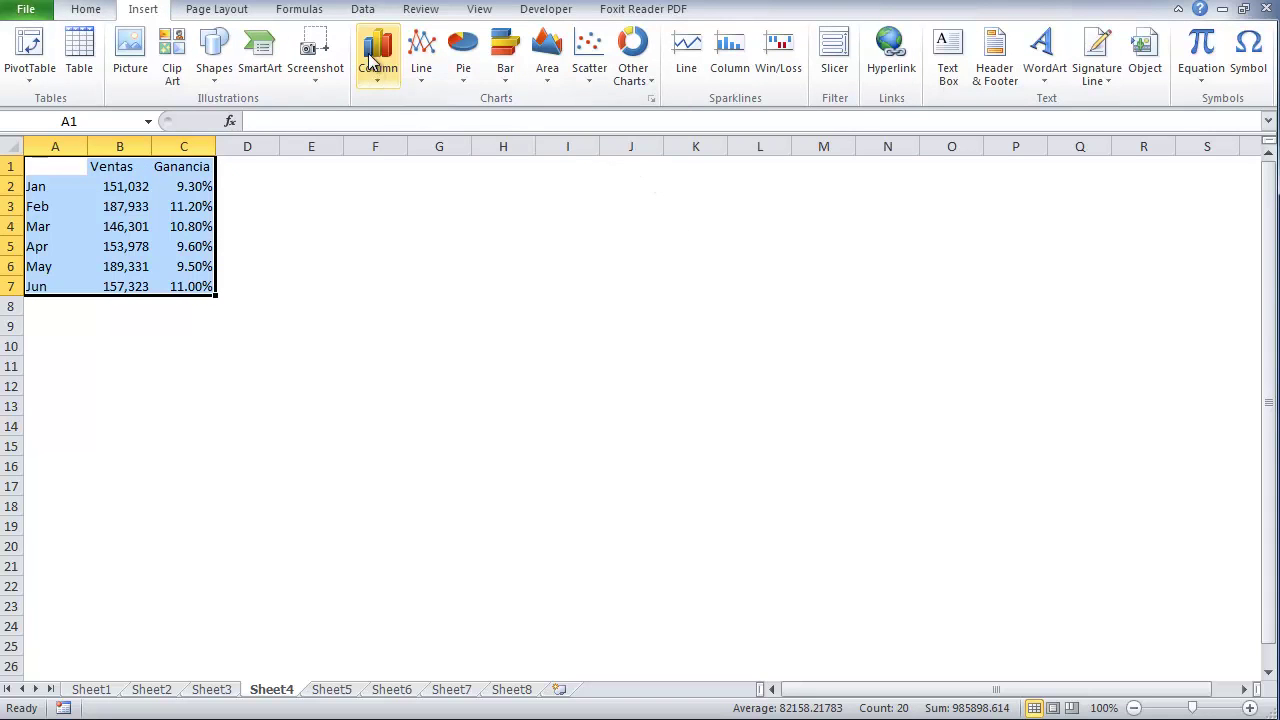
{"action": "left_click", "coordinate": [378, 55]}
{"action": "left_click", "coordinate": [386, 126]}
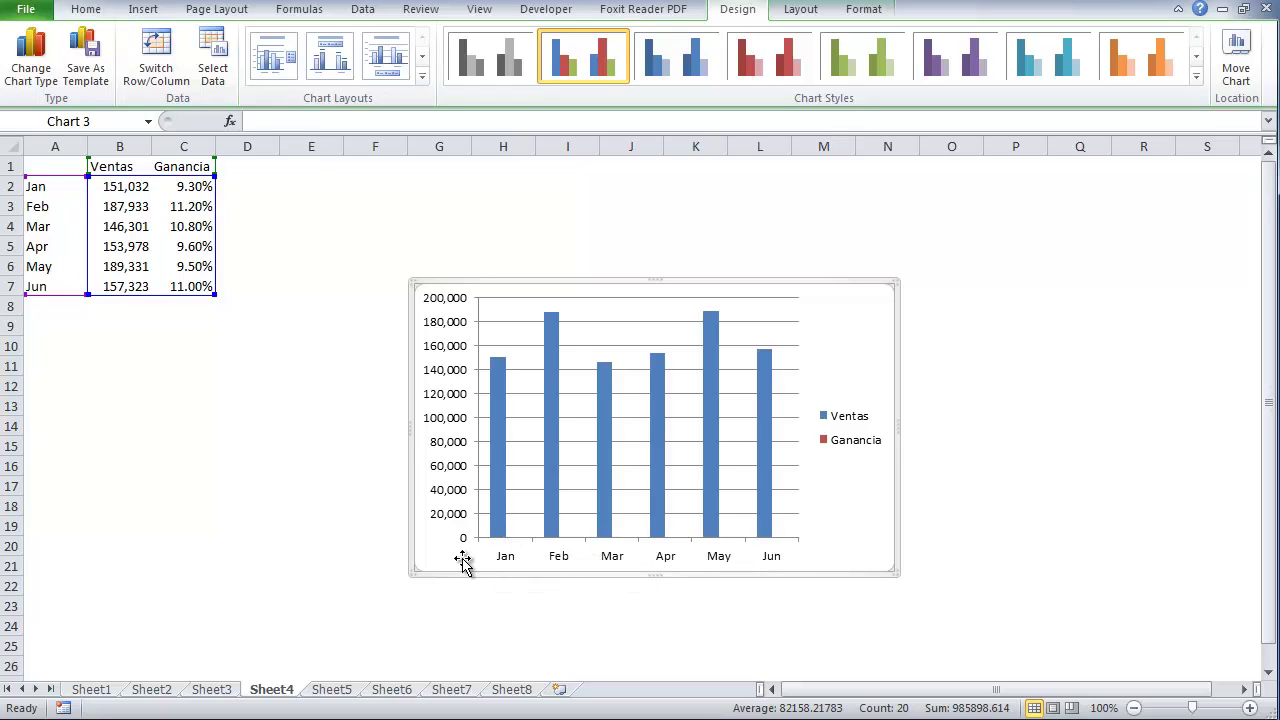
{"action": "left_click", "coordinate": [844, 435]}
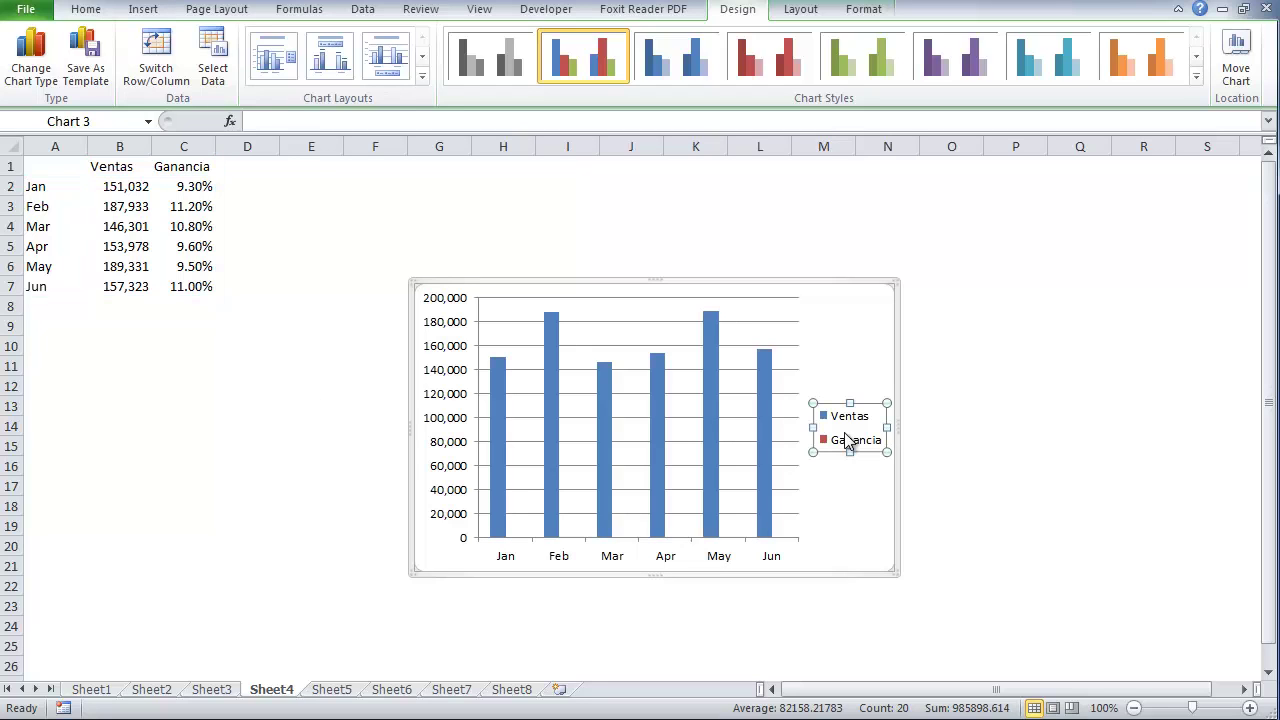
{"action": "left_click", "coordinate": [705, 288]}
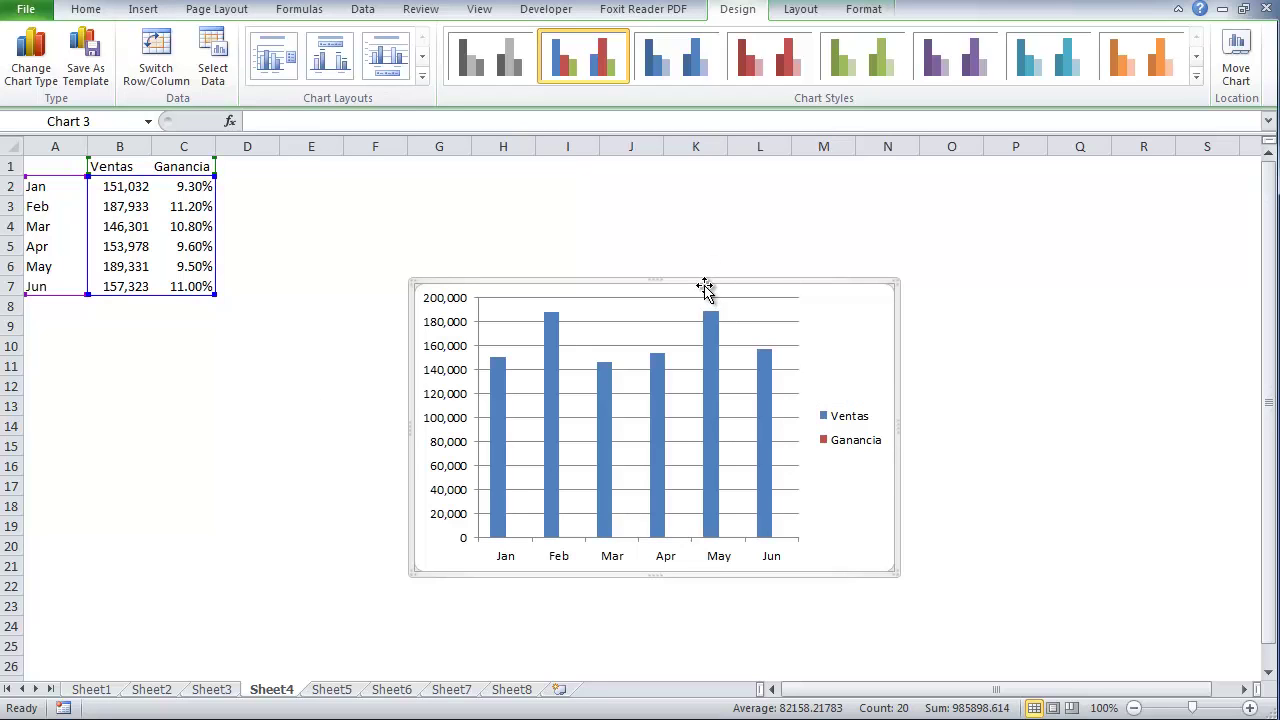
{"action": "key", "text": "Delete"}
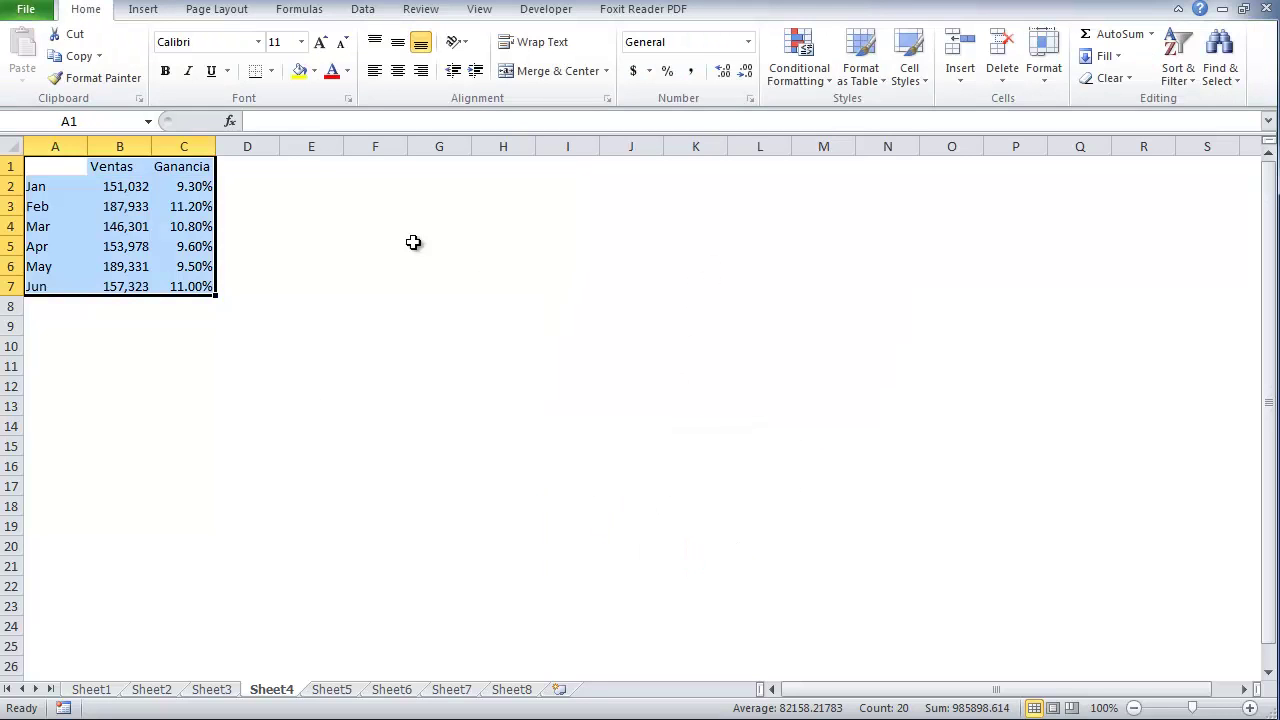
- Insert a trial 2-D line chart of the table, then delete it
{"action": "left_click", "coordinate": [145, 10]}
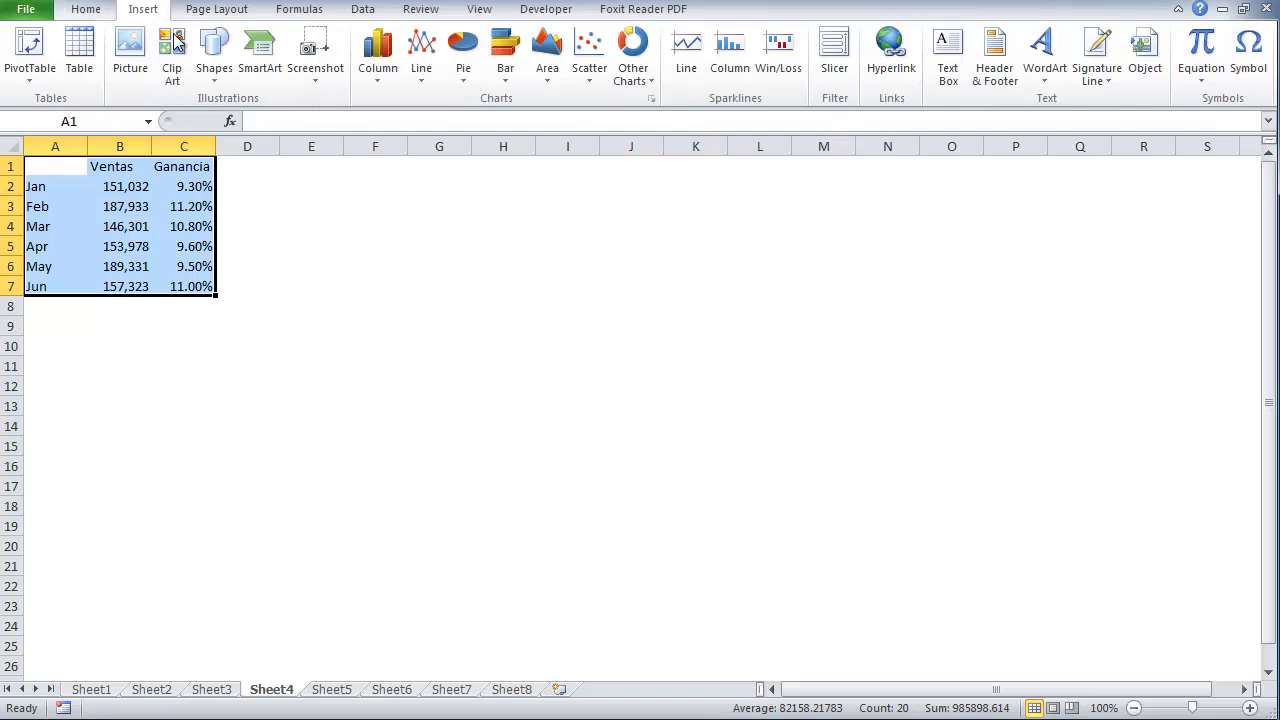
{"action": "left_click", "coordinate": [430, 58]}
{"action": "left_click", "coordinate": [440, 135]}
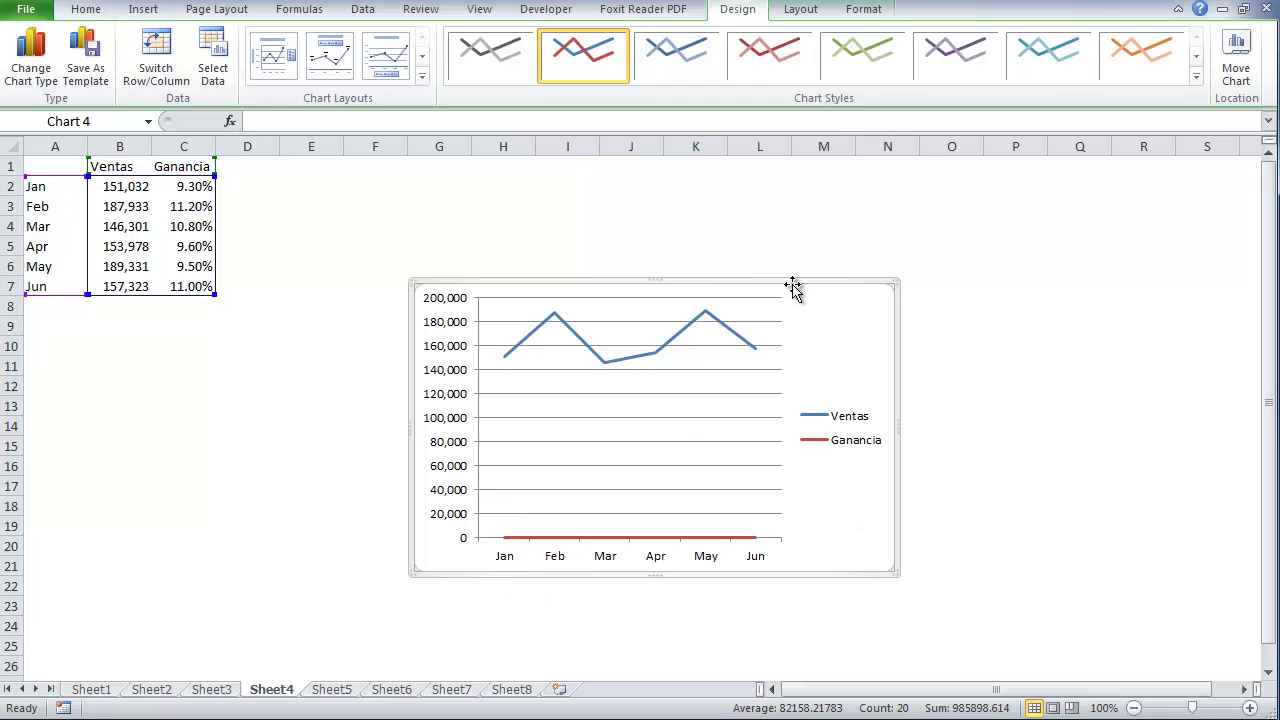
{"action": "key", "text": "Delete"}
{"action": "left_click", "coordinate": [152, 9]}
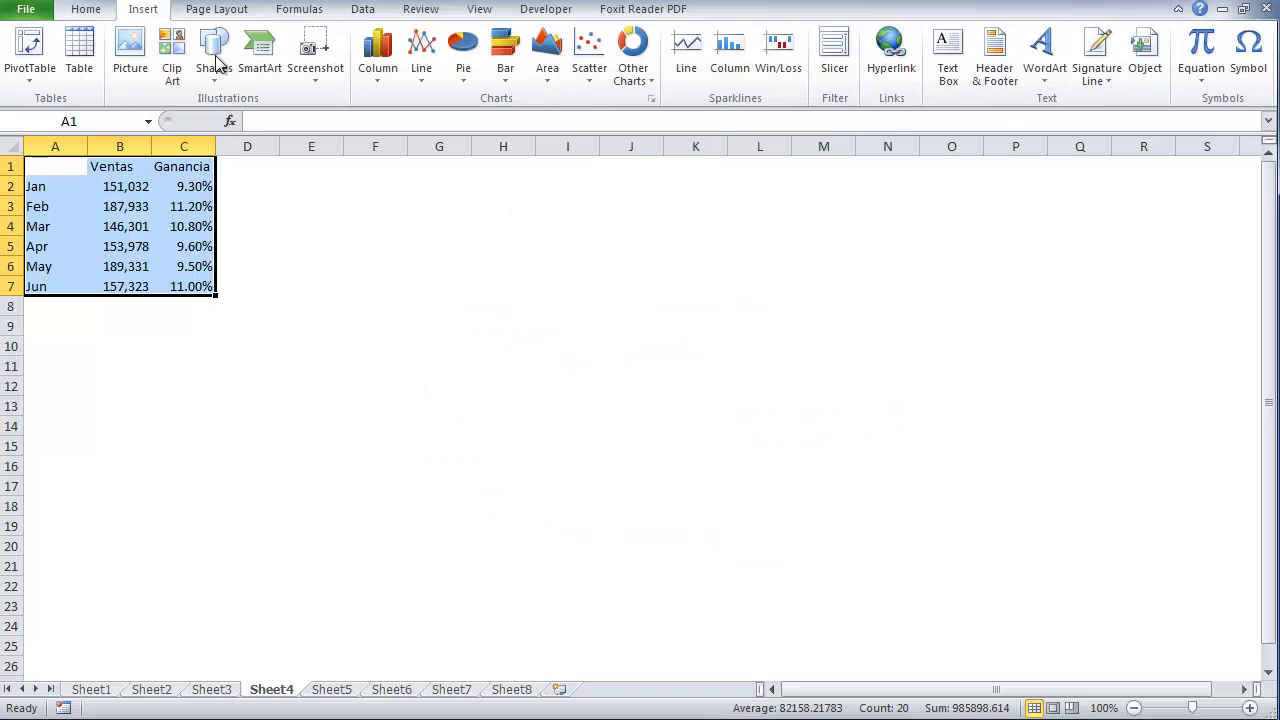
{"action": "left_click", "coordinate": [503, 55]}
{"action": "left_click", "coordinate": [506, 133]}
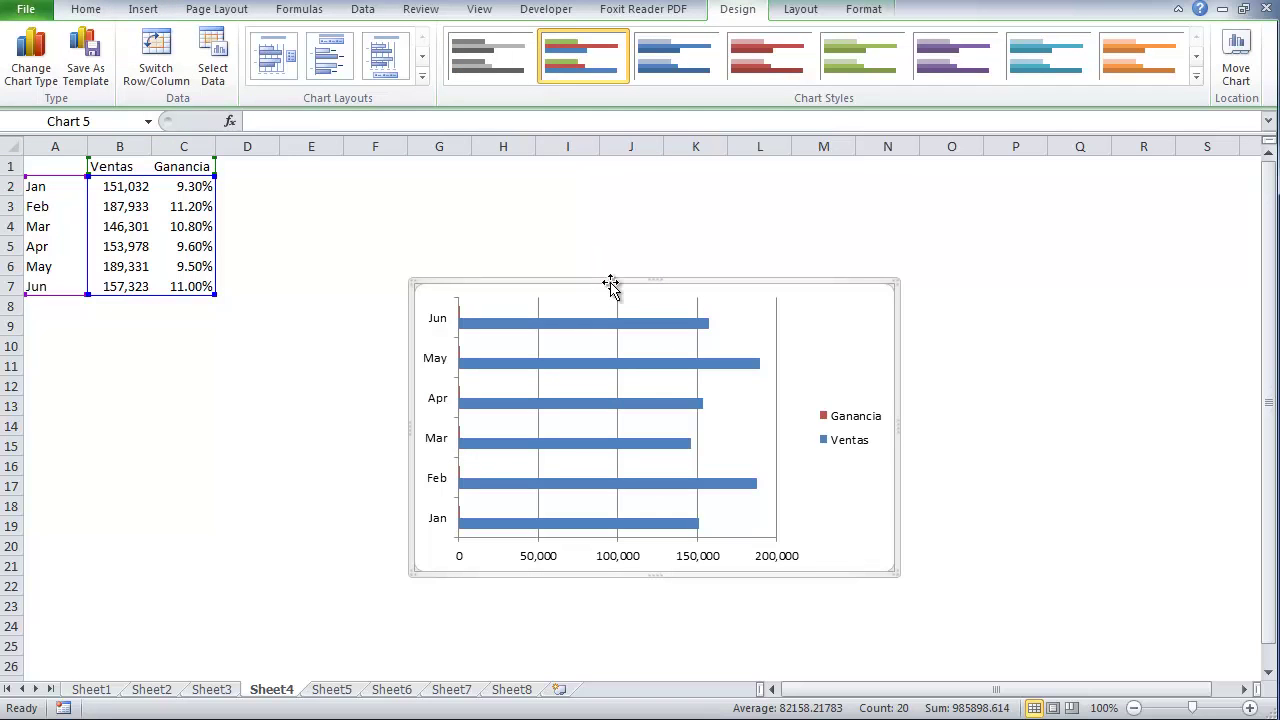
{"action": "key", "text": "Delete"}
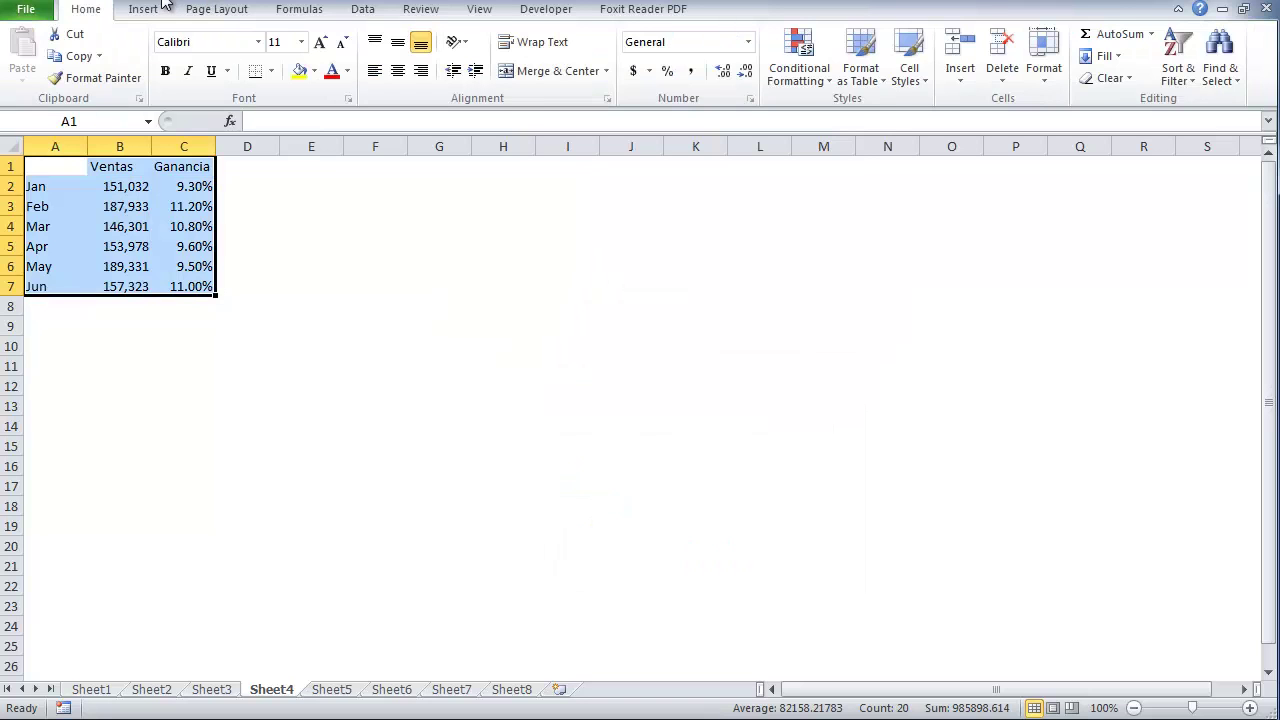
{"action": "left_click", "coordinate": [145, 9]}
{"action": "left_click", "coordinate": [463, 75]}
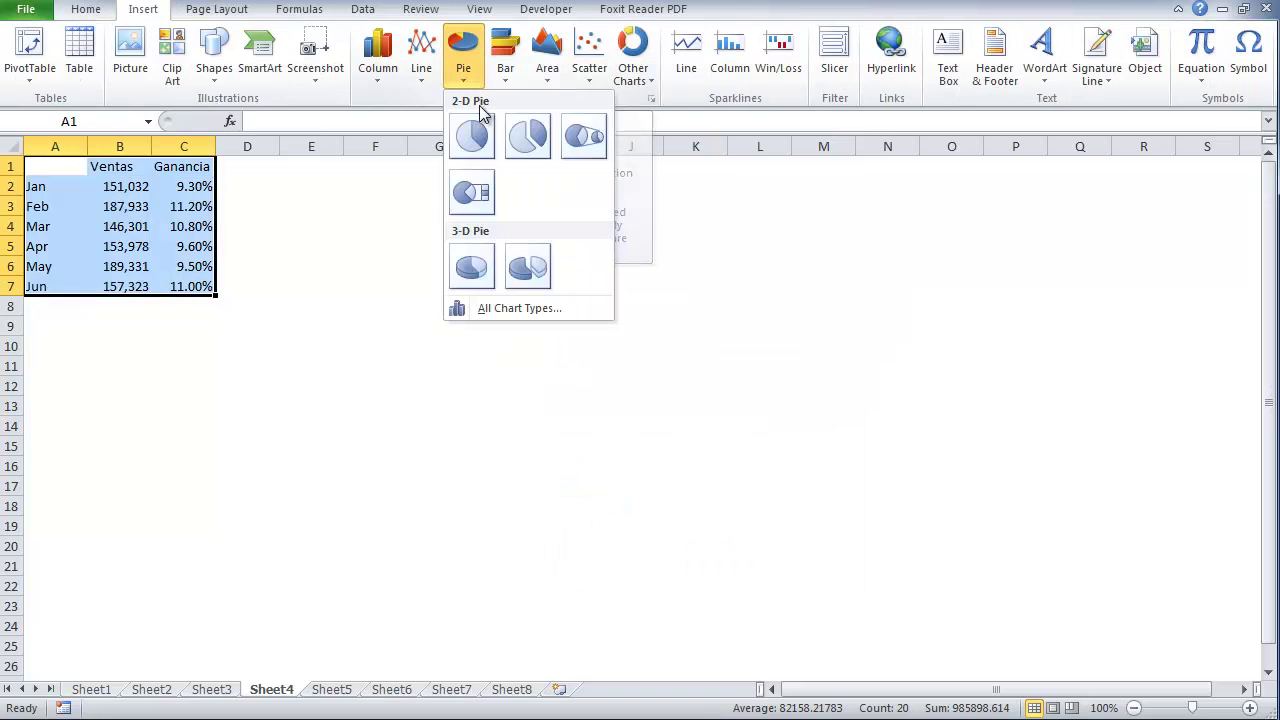
{"action": "left_click", "coordinate": [471, 134]}
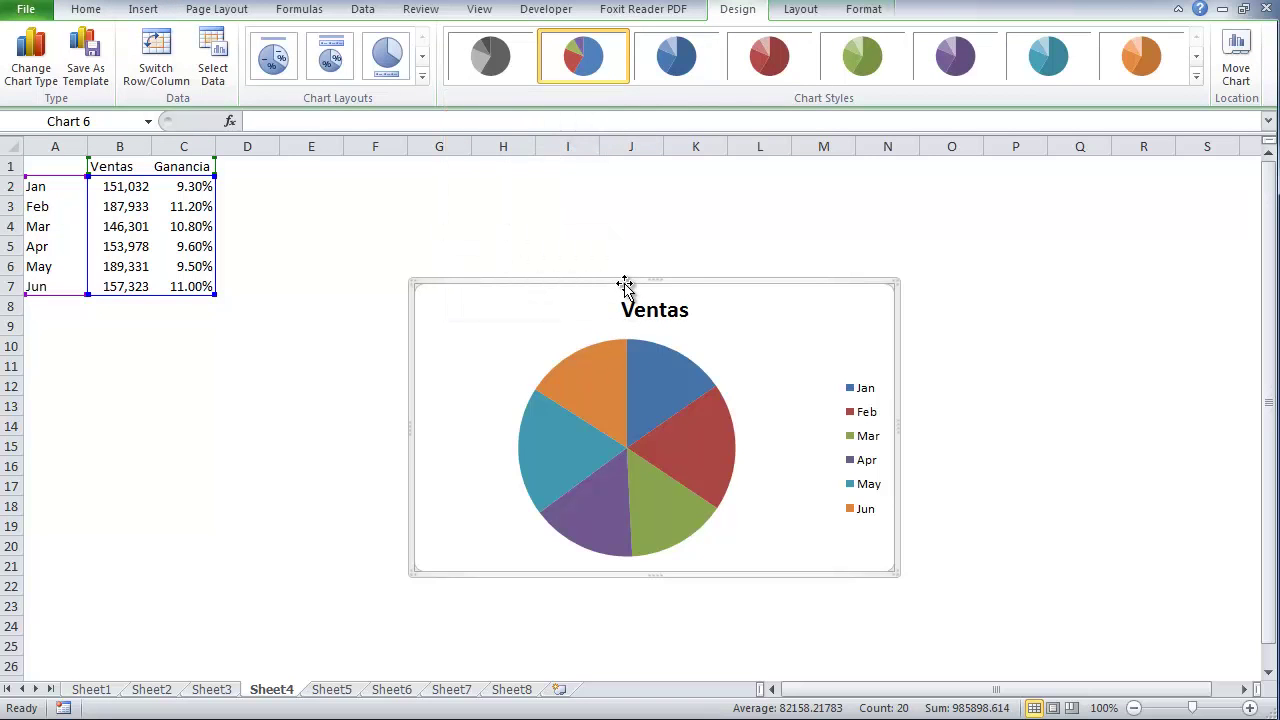
{"action": "key", "text": "Delete"}
{"action": "left_click", "coordinate": [352, 425]}
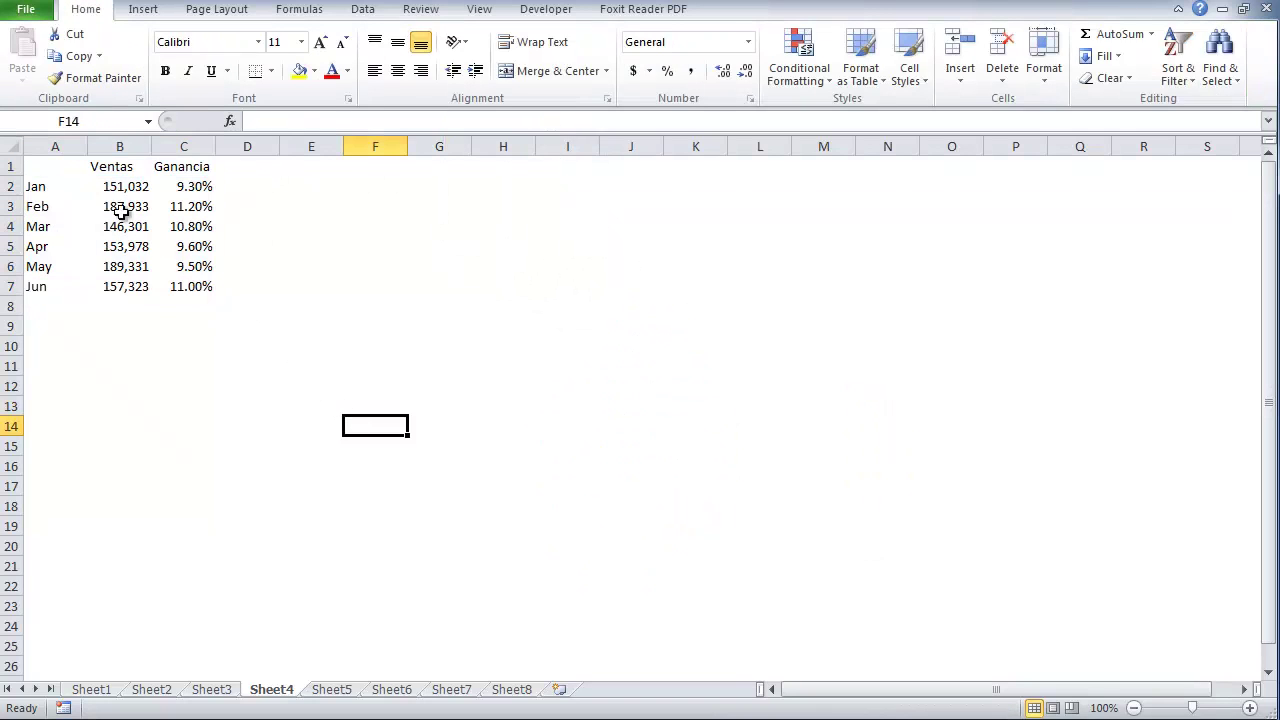
{"action": "mouse_move", "coordinate": [56, 166]}
{"action": "left_mouse_down"}
{"action": "mouse_move", "coordinate": [234, 276]}
{"action": "mouse_move", "coordinate": [204, 288]}
{"action": "left_mouse_up"}
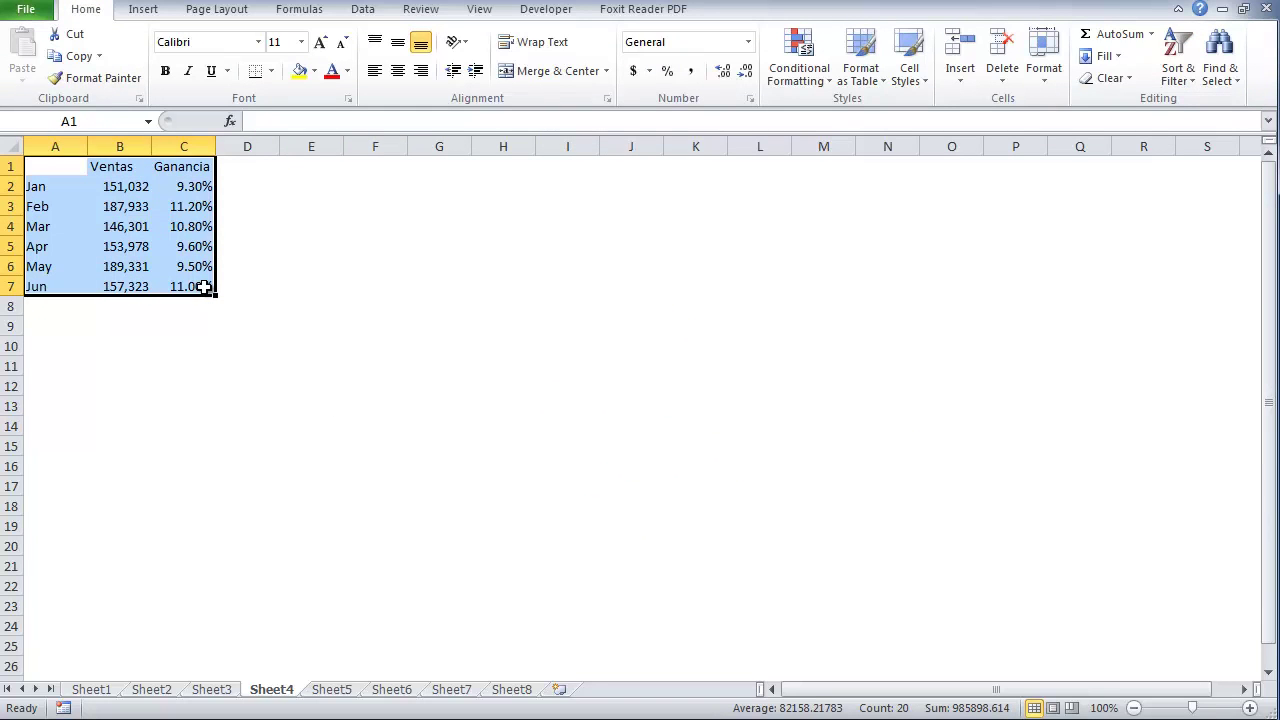
{"action": "left_click", "coordinate": [143, 12]}
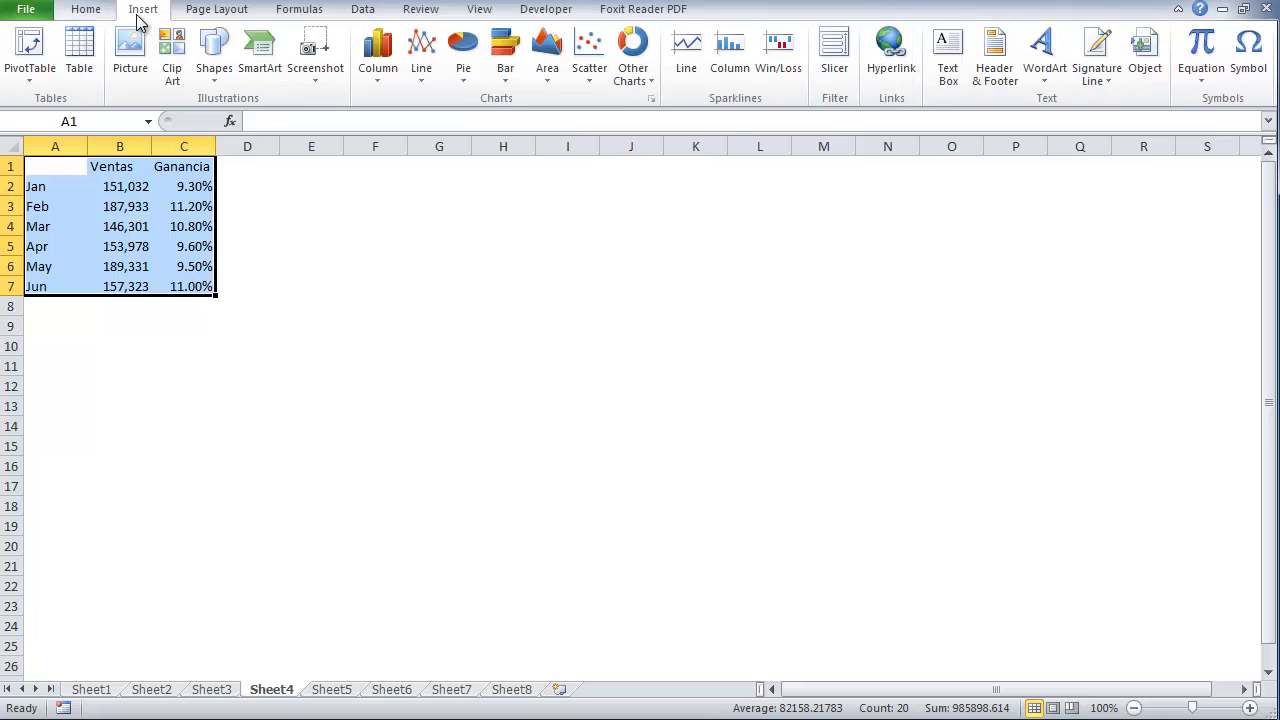
{"action": "left_click", "coordinate": [378, 60]}
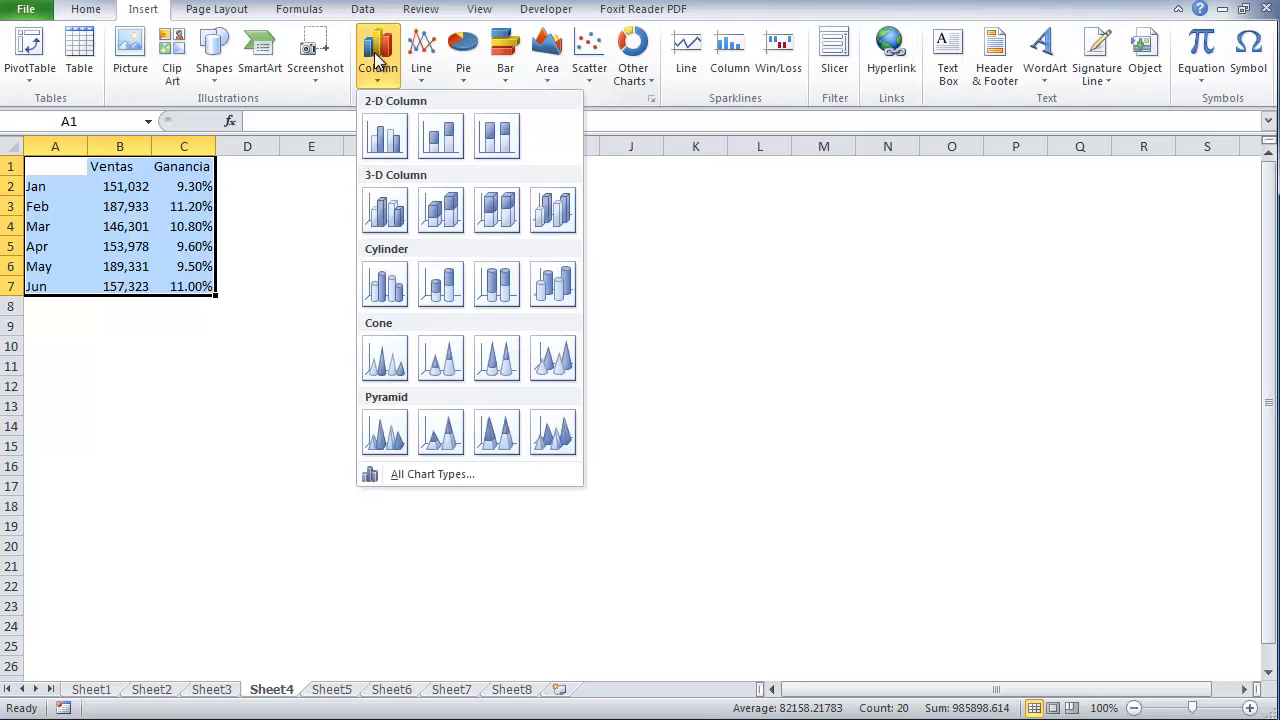
{"action": "left_click", "coordinate": [383, 133]}
{"action": "left_click_drag", "start_coordinate": [569, 283], "coordinate": [558, 252]}
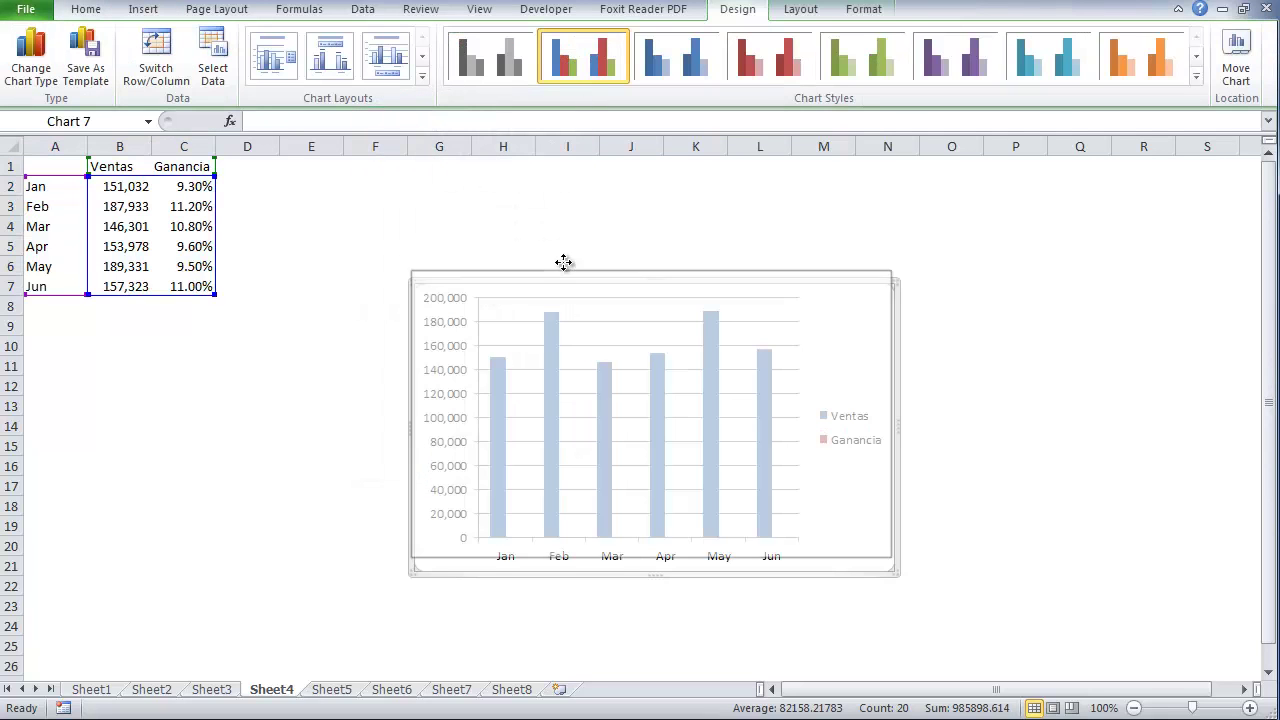
{"action": "left_click_drag", "start_coordinate": [884, 541], "coordinate": [916, 584]}
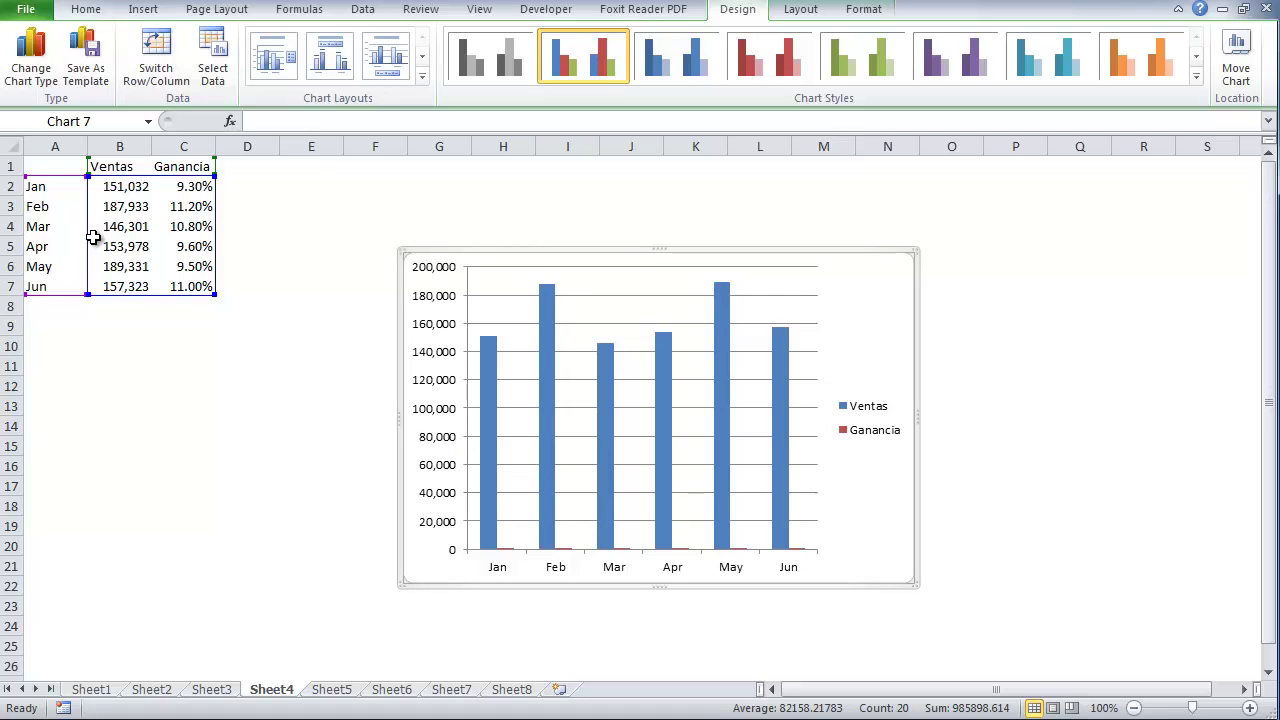
{"action": "left_click", "coordinate": [492, 396]}
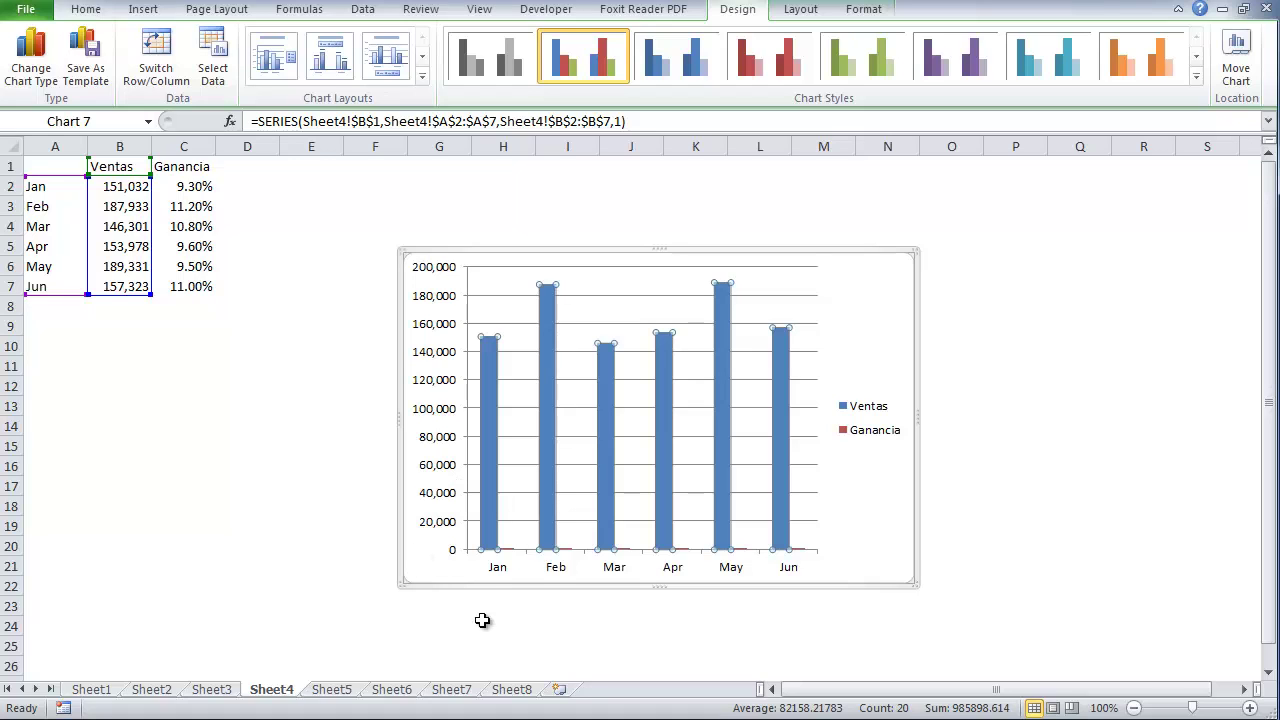
- Select the flat Ganancia series lying along the chart's bottom axis
{"action": "left_click", "coordinate": [506, 558]}
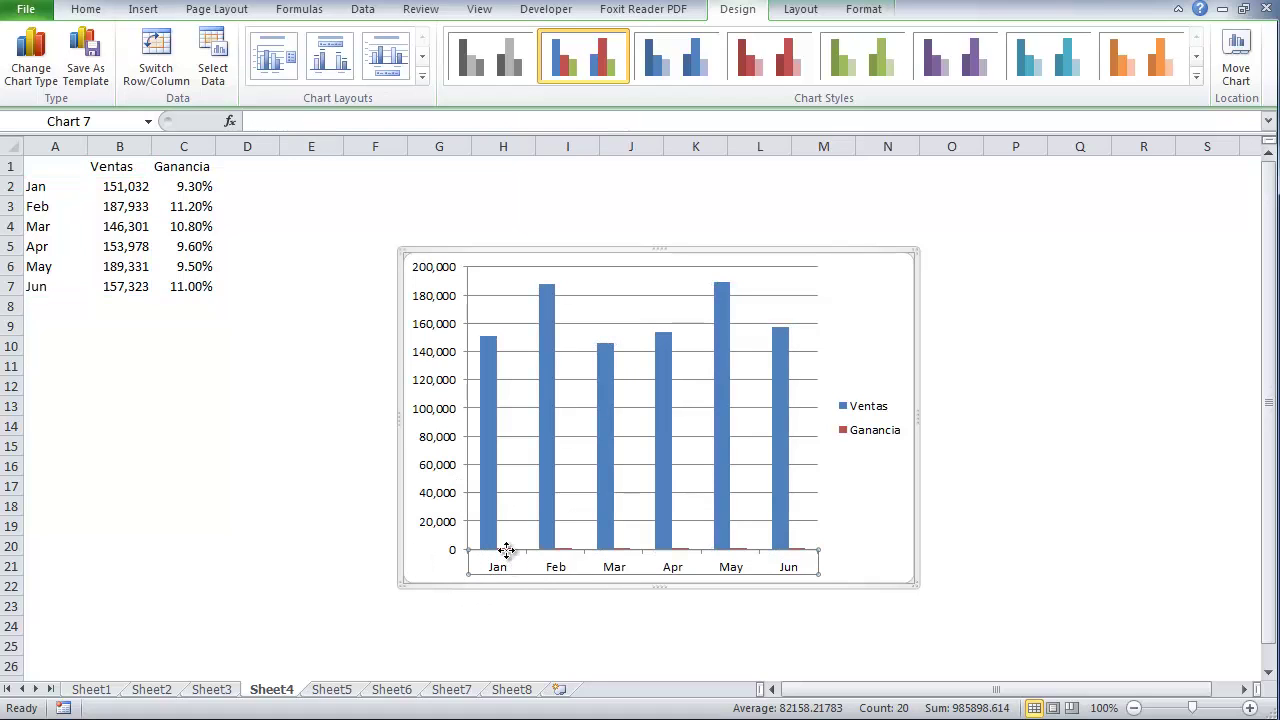
{"action": "left_click", "coordinate": [506, 549]}
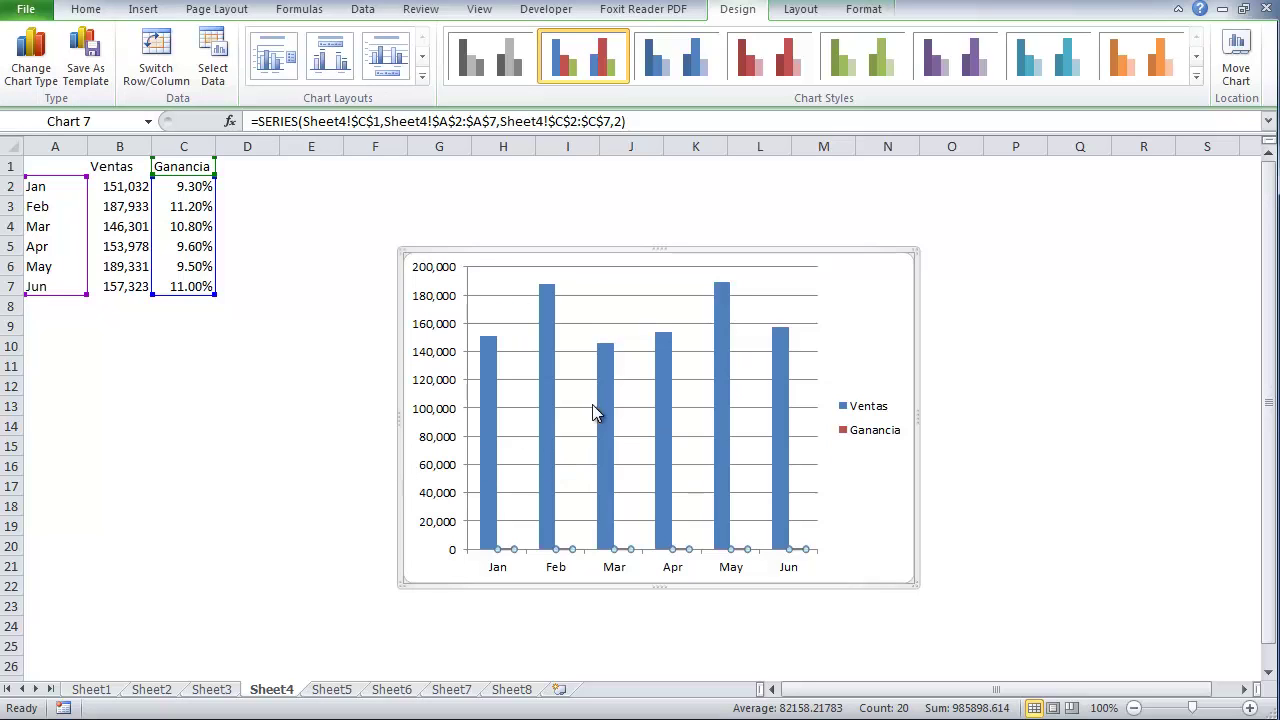
- Change the Ganancia series chart type to Line with Markers
{"action": "left_click", "coordinate": [36, 73]}
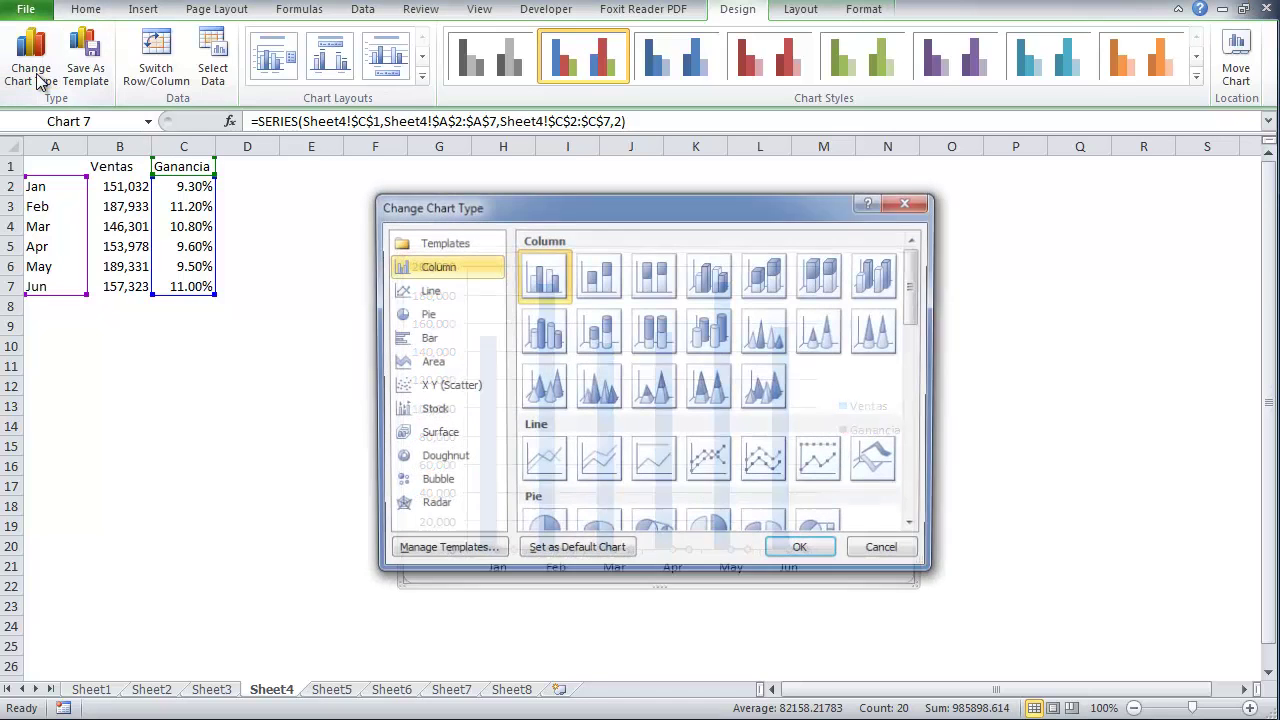
{"action": "left_click_drag", "start_coordinate": [439, 202], "coordinate": [459, 197]}
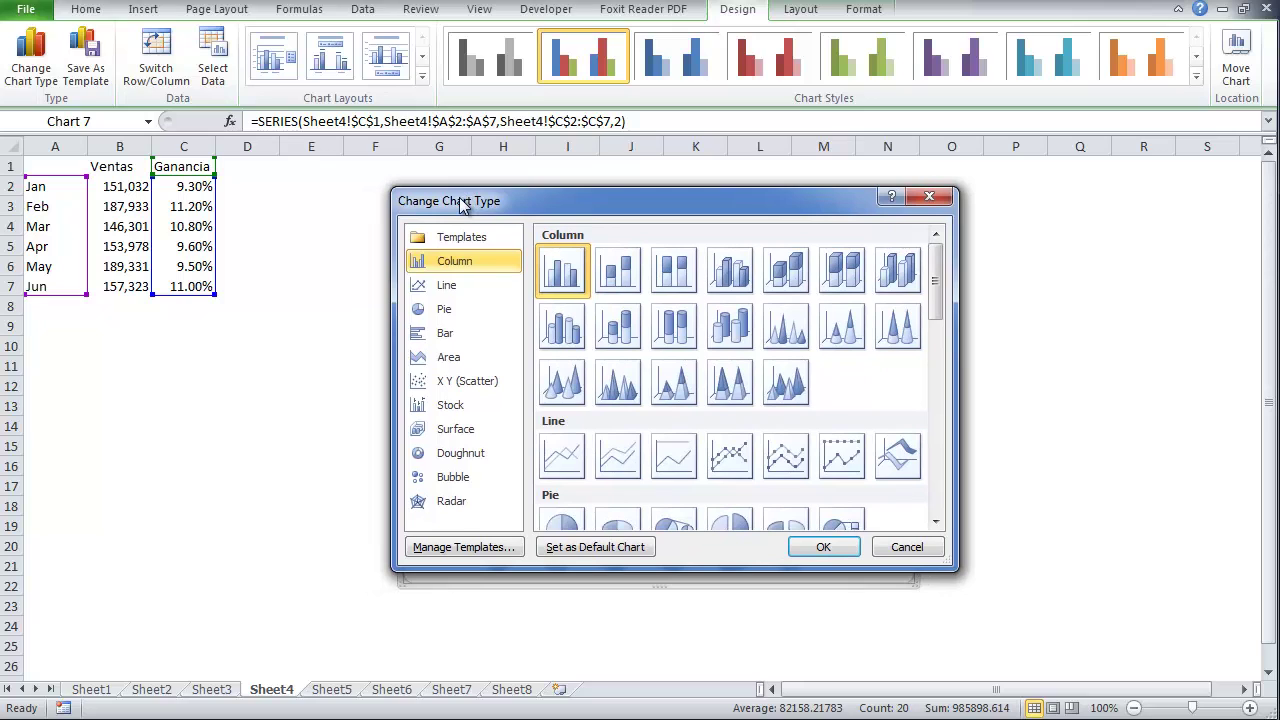
{"action": "left_click", "coordinate": [454, 284]}
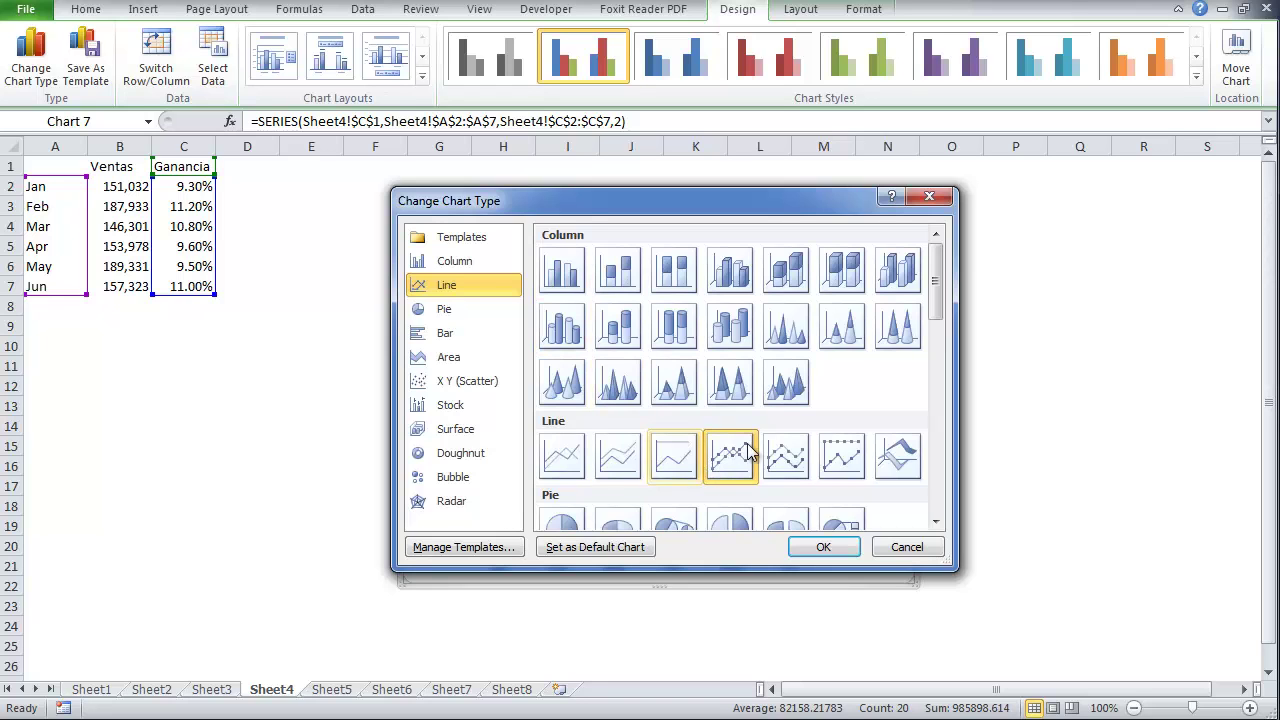
{"action": "left_click", "coordinate": [828, 553]}
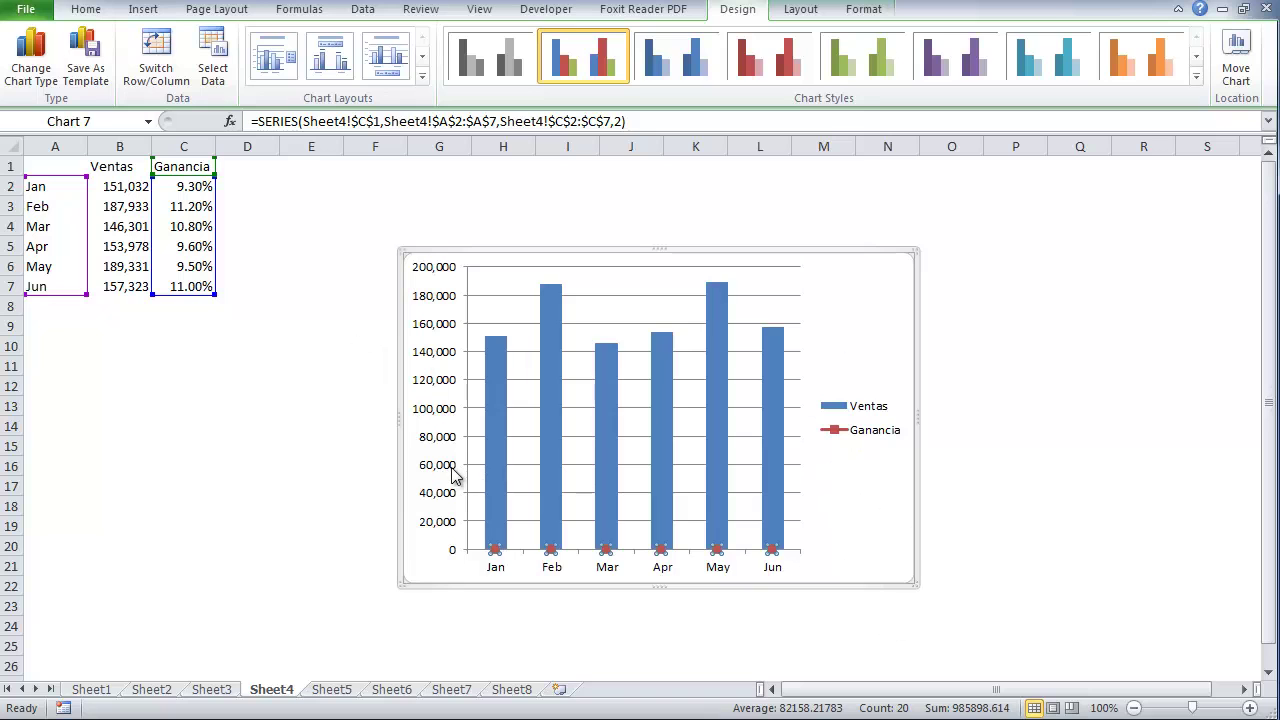
- Plot the Ganancia series on a secondary axis in Format Data Series (Ctrl+1)
{"action": "key", "text": "ctrl+1"}
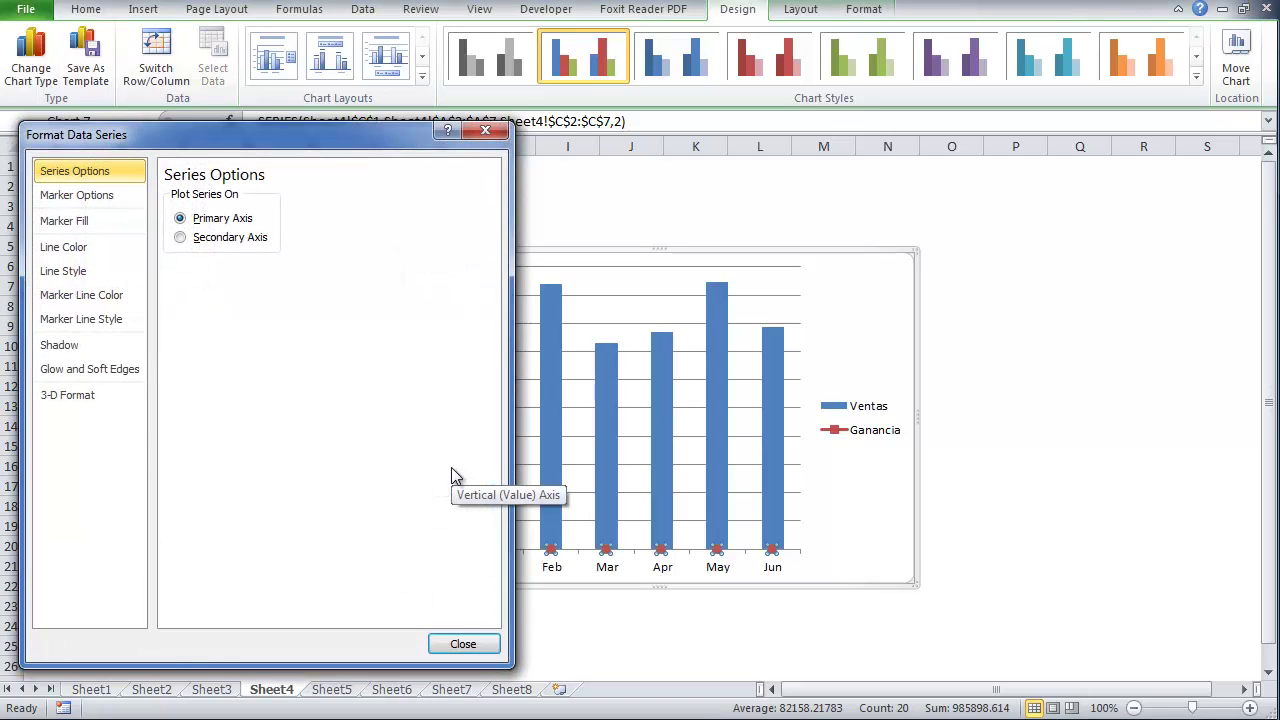
{"action": "mouse_move", "coordinate": [304, 139]}
{"action": "left_mouse_down"}
{"action": "mouse_move", "coordinate": [284, 110]}
{"action": "mouse_move", "coordinate": [326, 112]}
{"action": "left_mouse_up"}
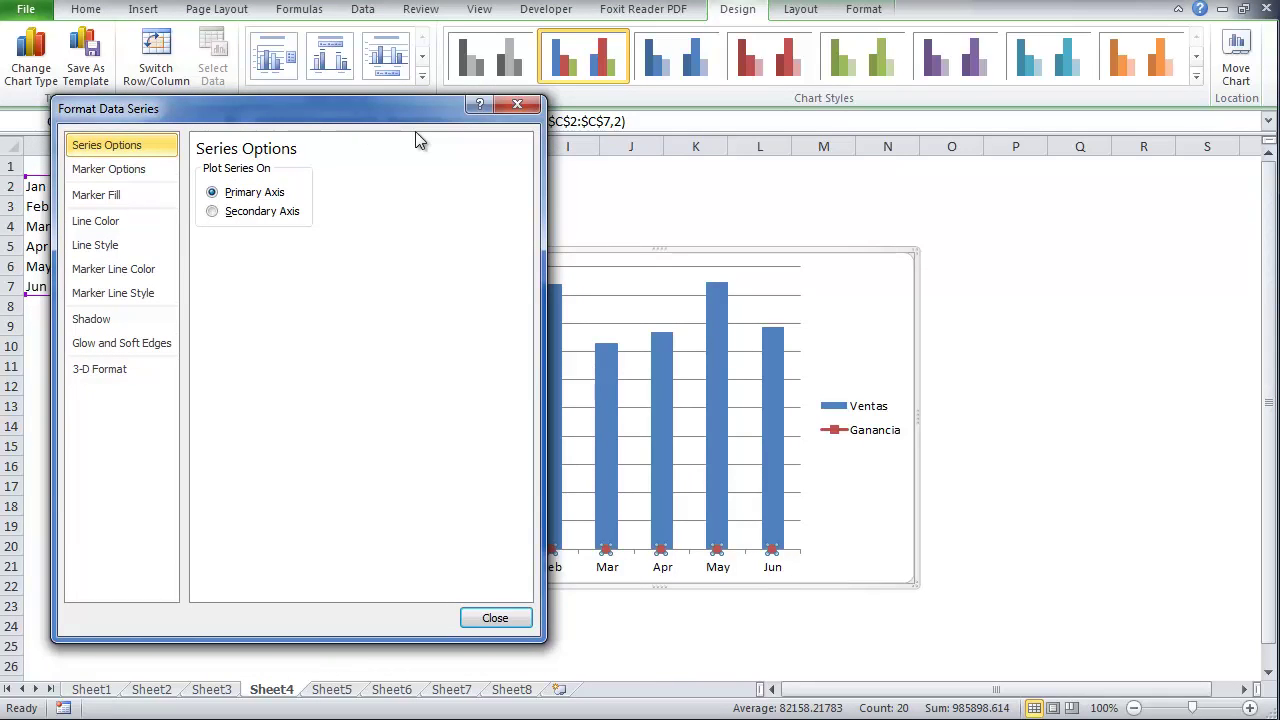
{"action": "left_click", "coordinate": [212, 213]}
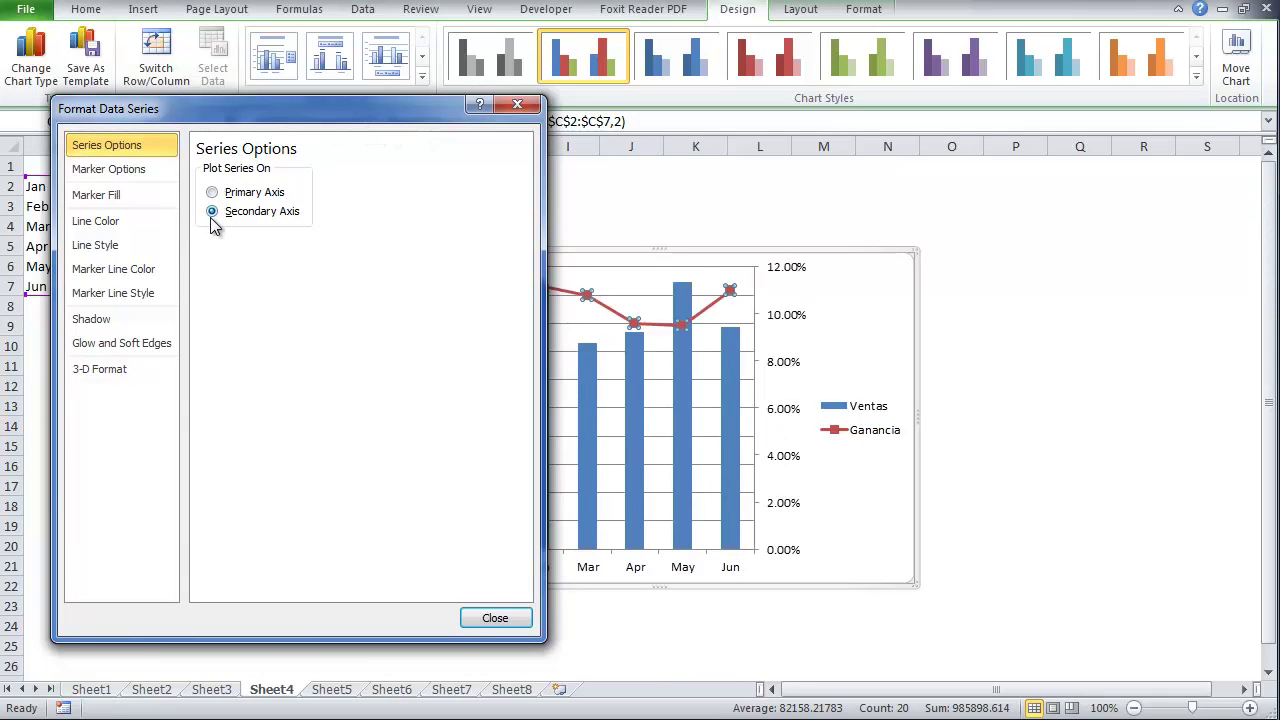
{"action": "left_click", "coordinate": [212, 192]}
{"action": "left_click_drag", "start_coordinate": [256, 125], "coordinate": [30, 145]}
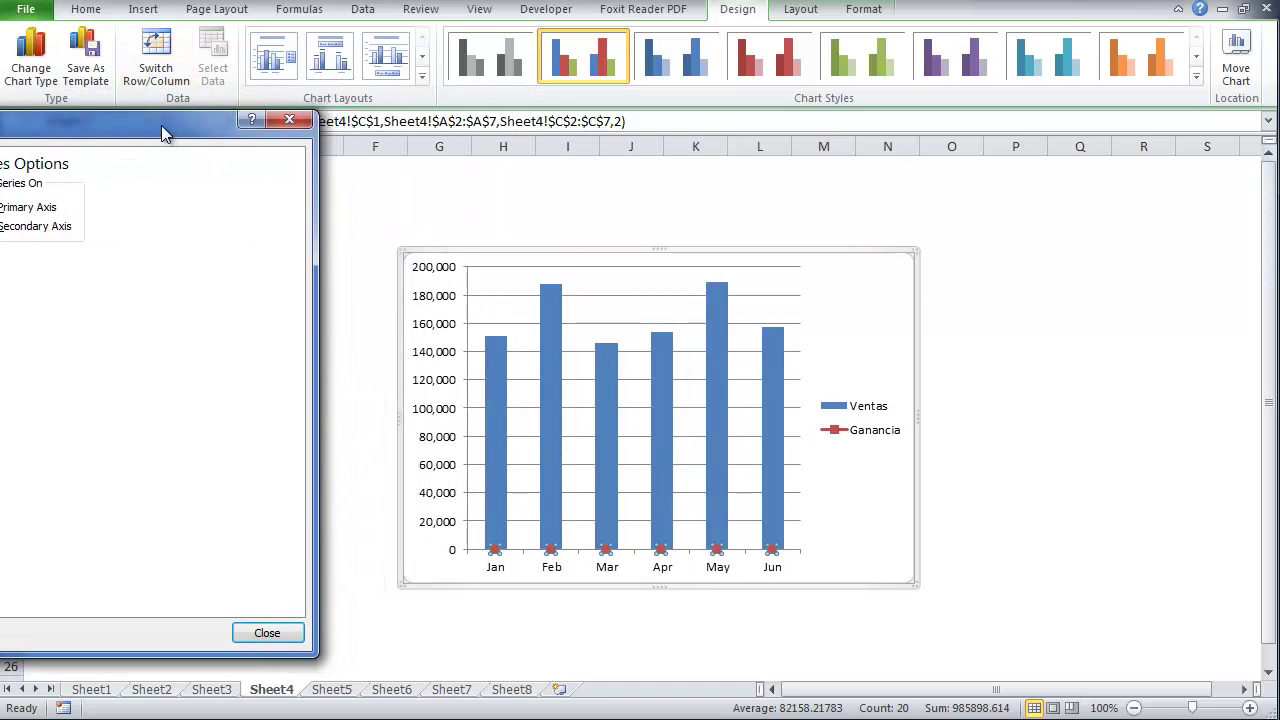
{"action": "left_click_drag", "start_coordinate": [161, 125], "coordinate": [333, 109]}
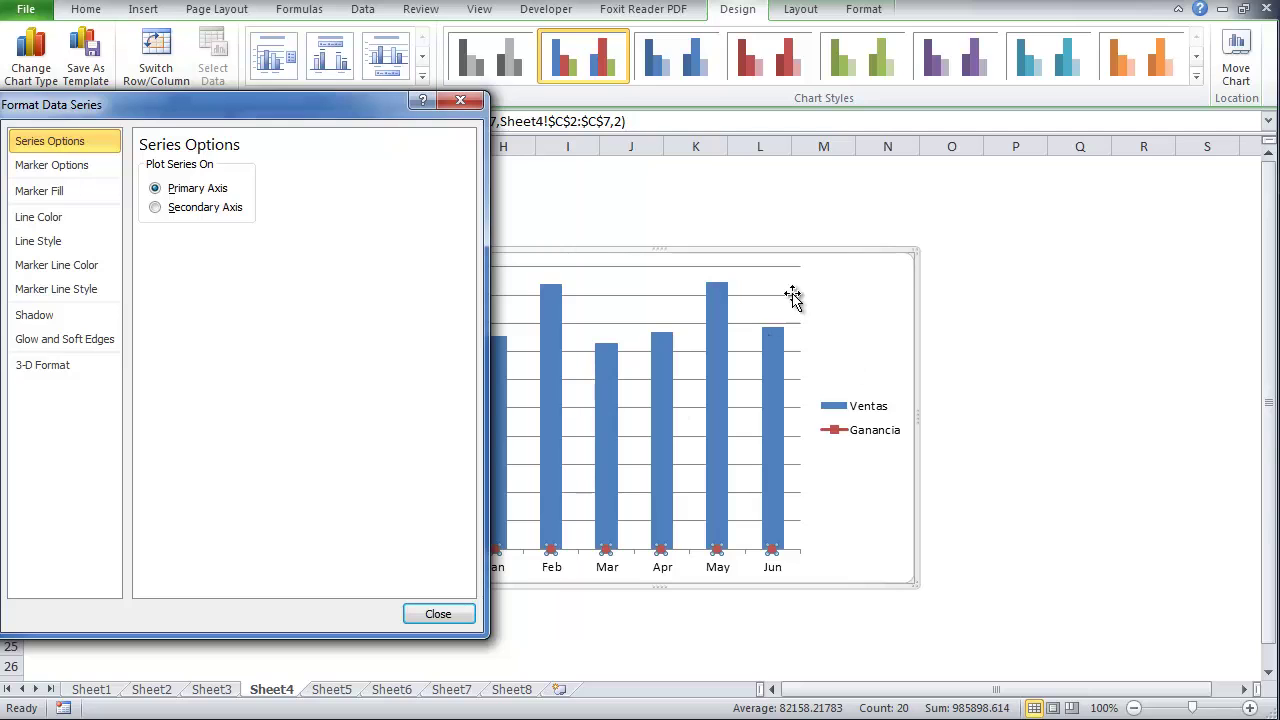
{"action": "left_click", "coordinate": [430, 616]}
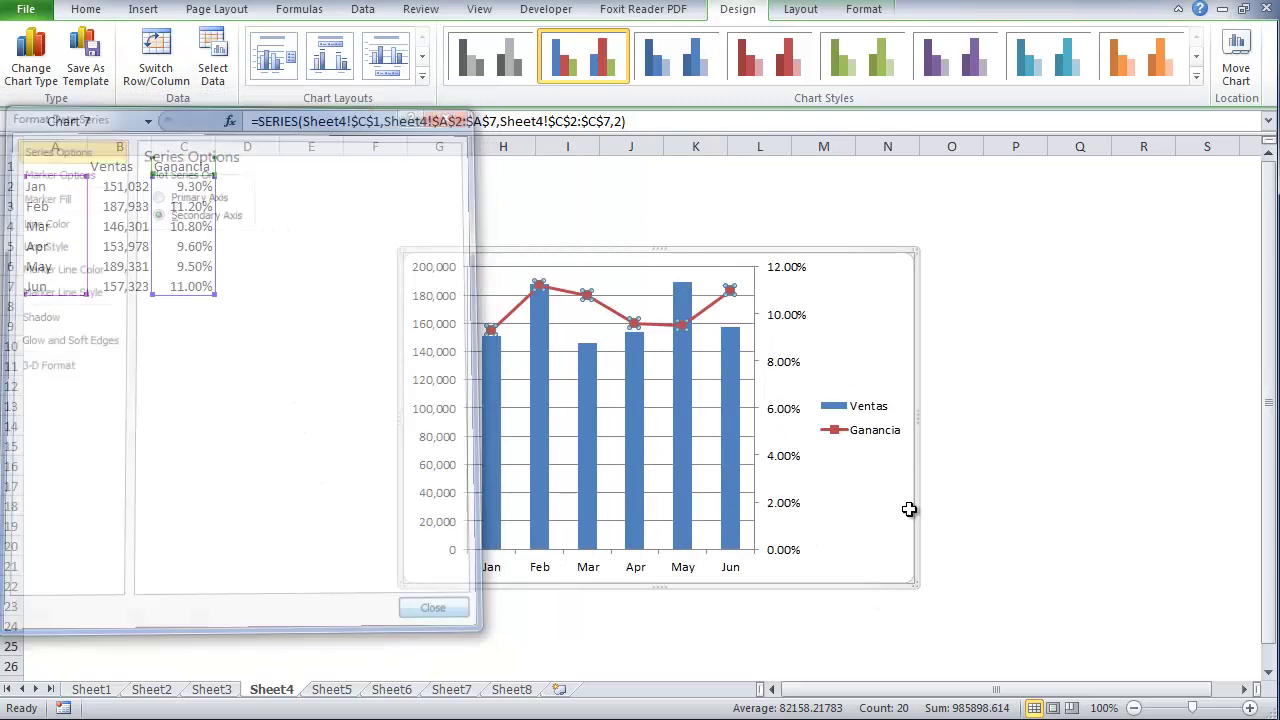
{"action": "left_click", "coordinate": [1069, 486]}
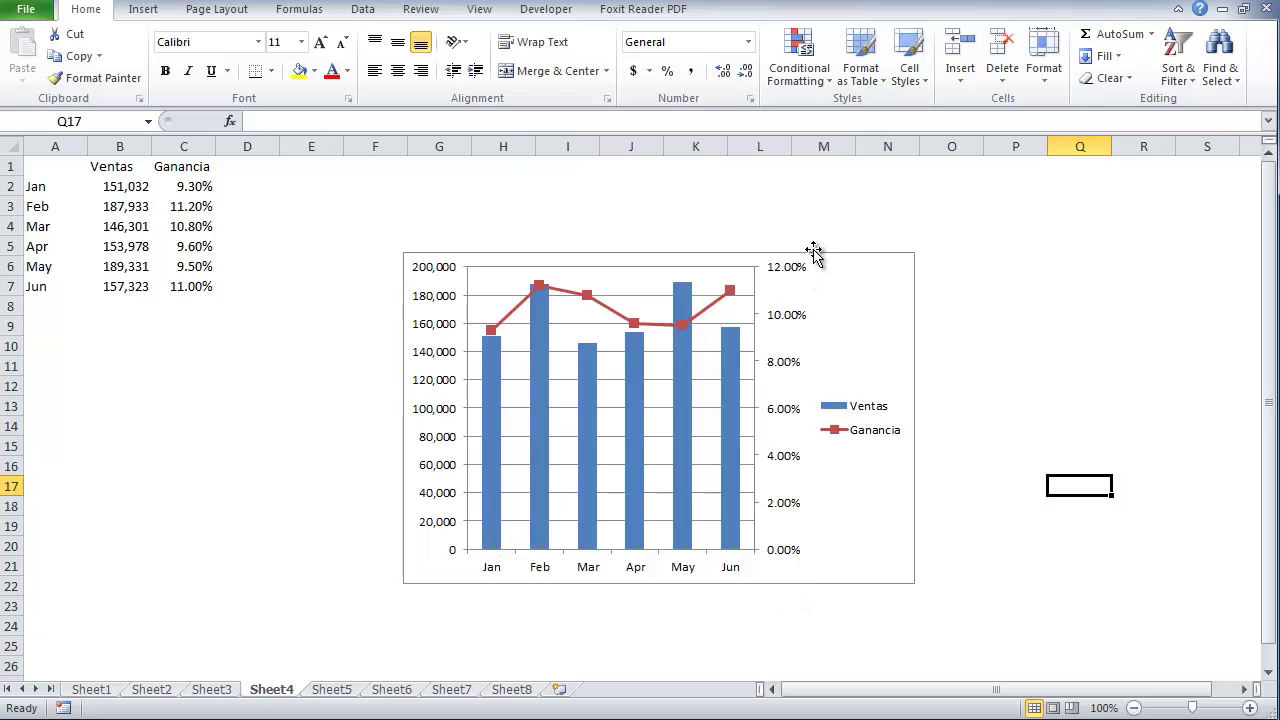
{"action": "mouse_move", "coordinate": [678, 325]}
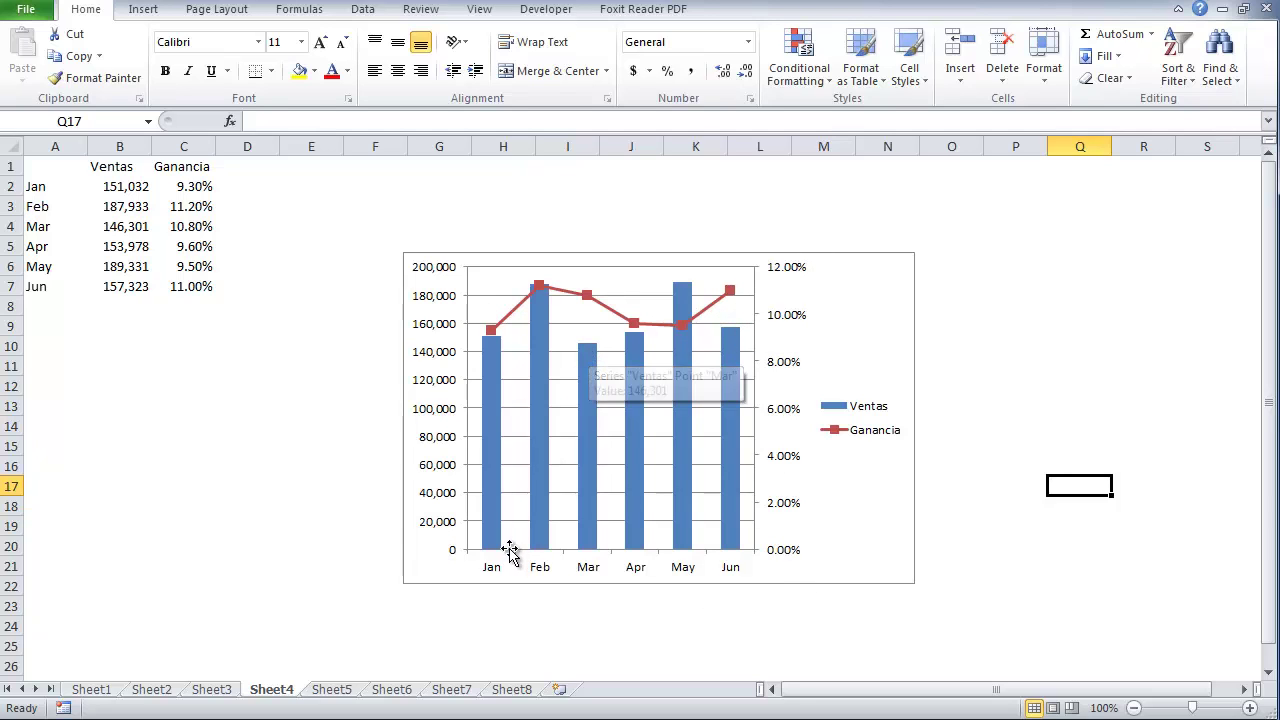
{"action": "left_click", "coordinate": [492, 355]}
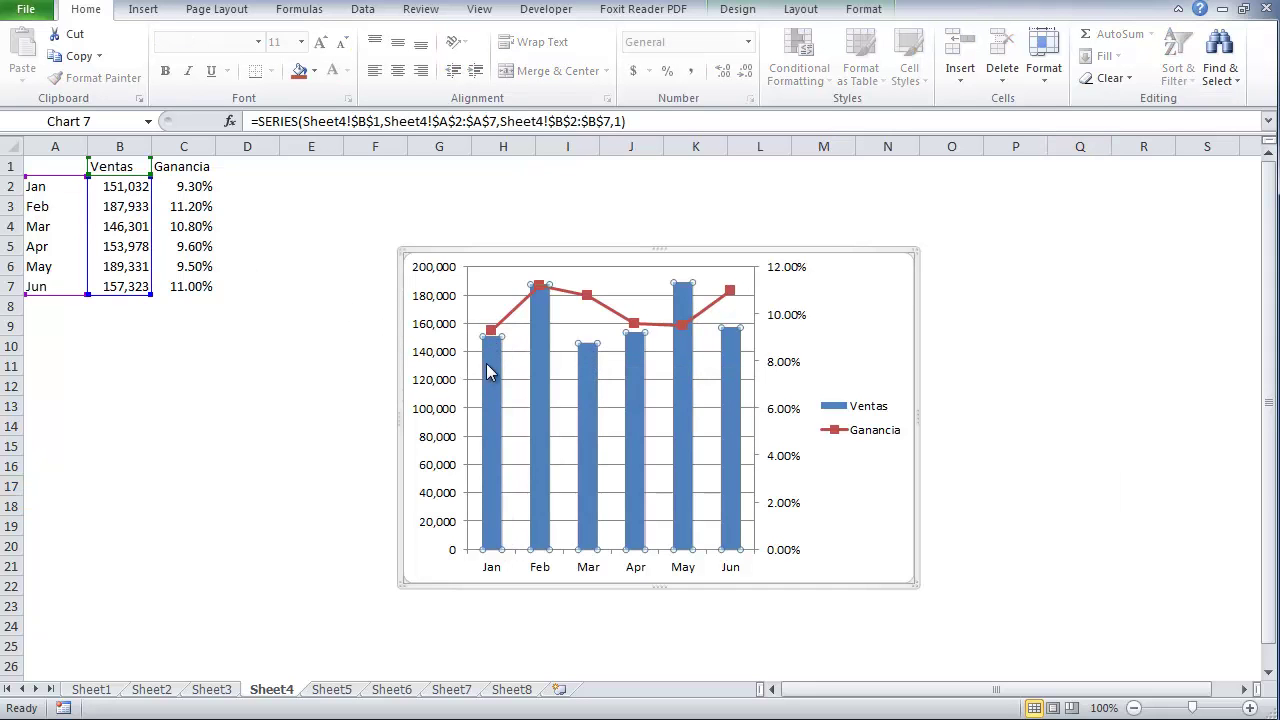
{"action": "left_click", "coordinate": [490, 333]}
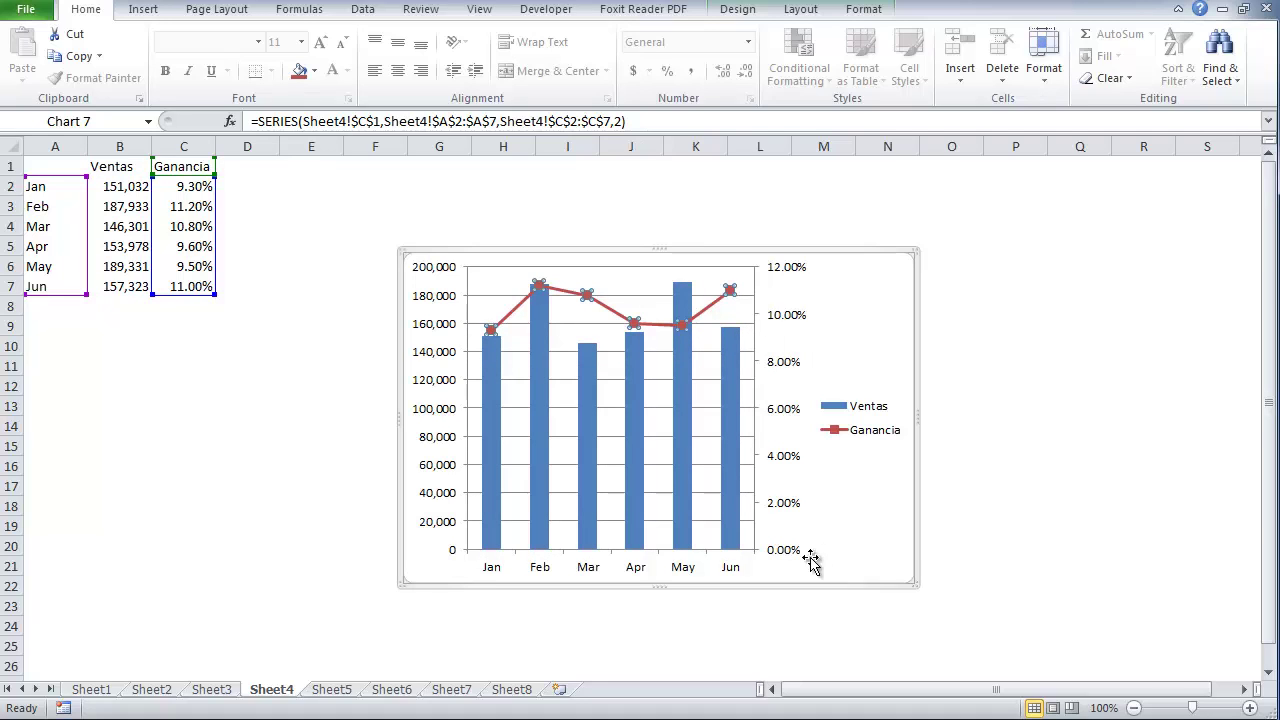
{"action": "left_click", "coordinate": [873, 440]}
{"action": "double_click", "coordinate": [873, 440]}
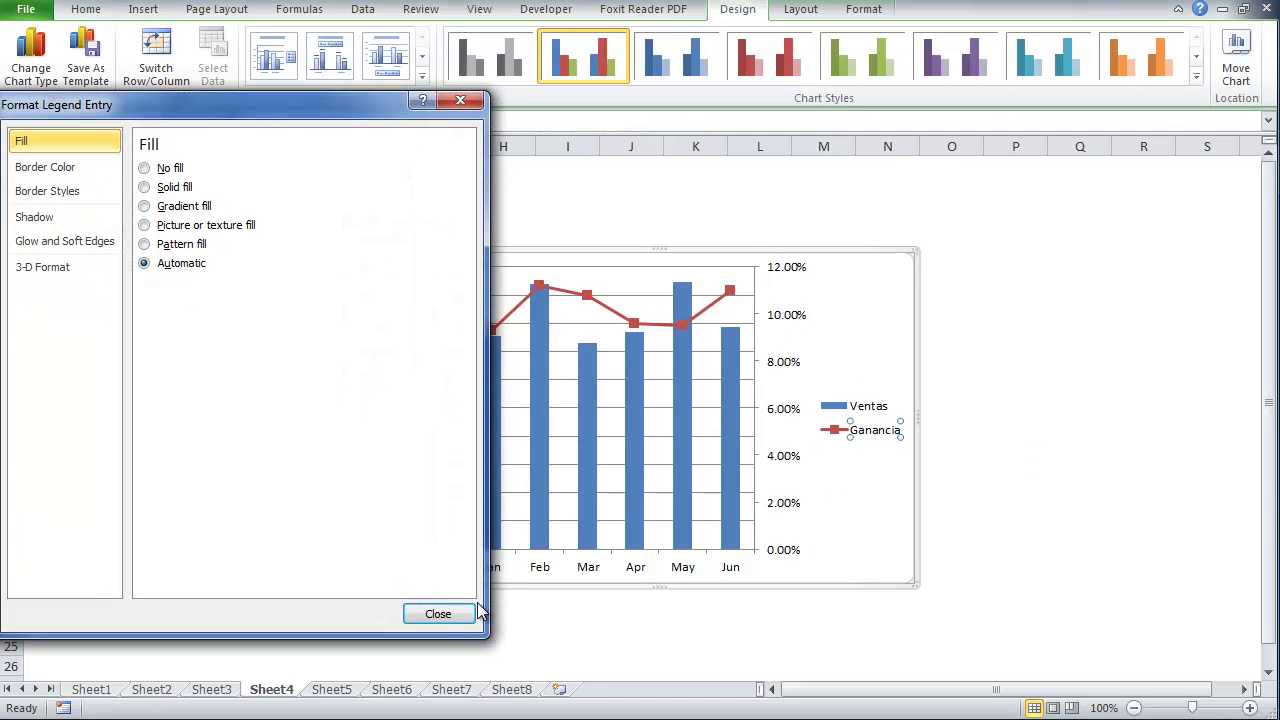
{"action": "left_click", "coordinate": [465, 613]}
{"action": "left_click", "coordinate": [200, 168]}
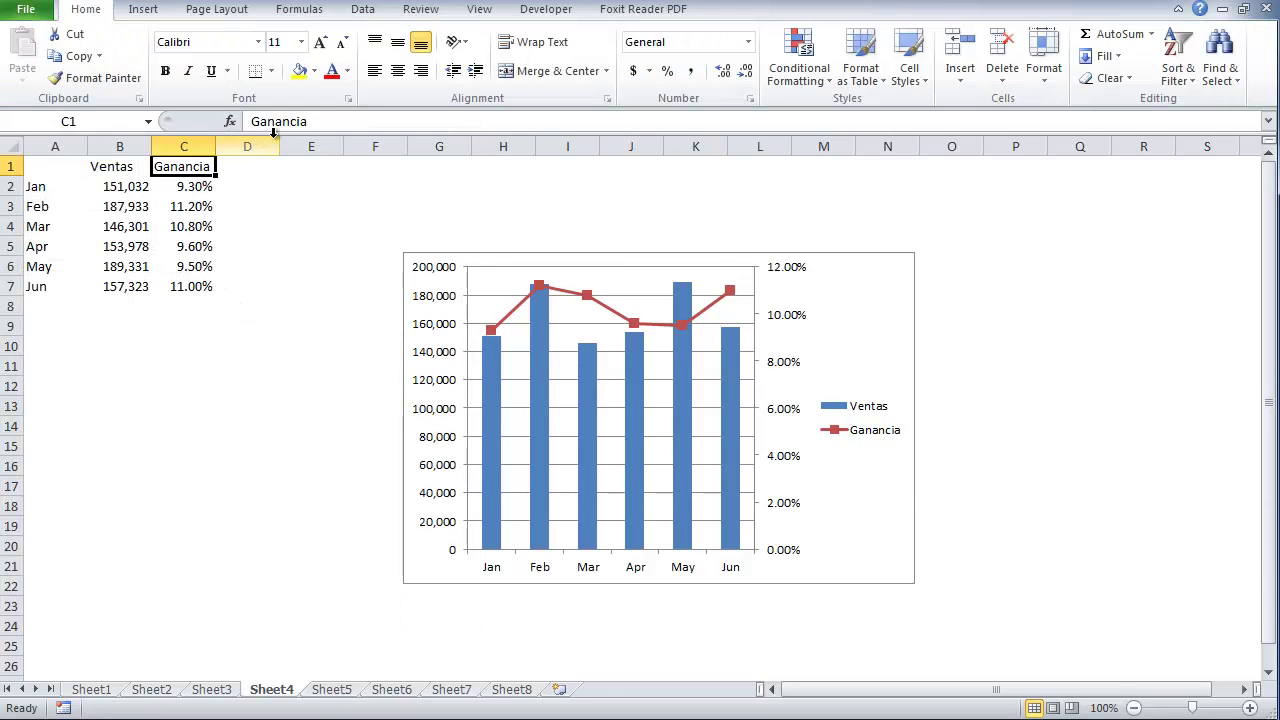
- Rename the headers to 'Ganancia %' in C1 and 'Ventas $' in B1
{"action": "left_click", "coordinate": [332, 130]}
{"action": "type", "text": "%"}
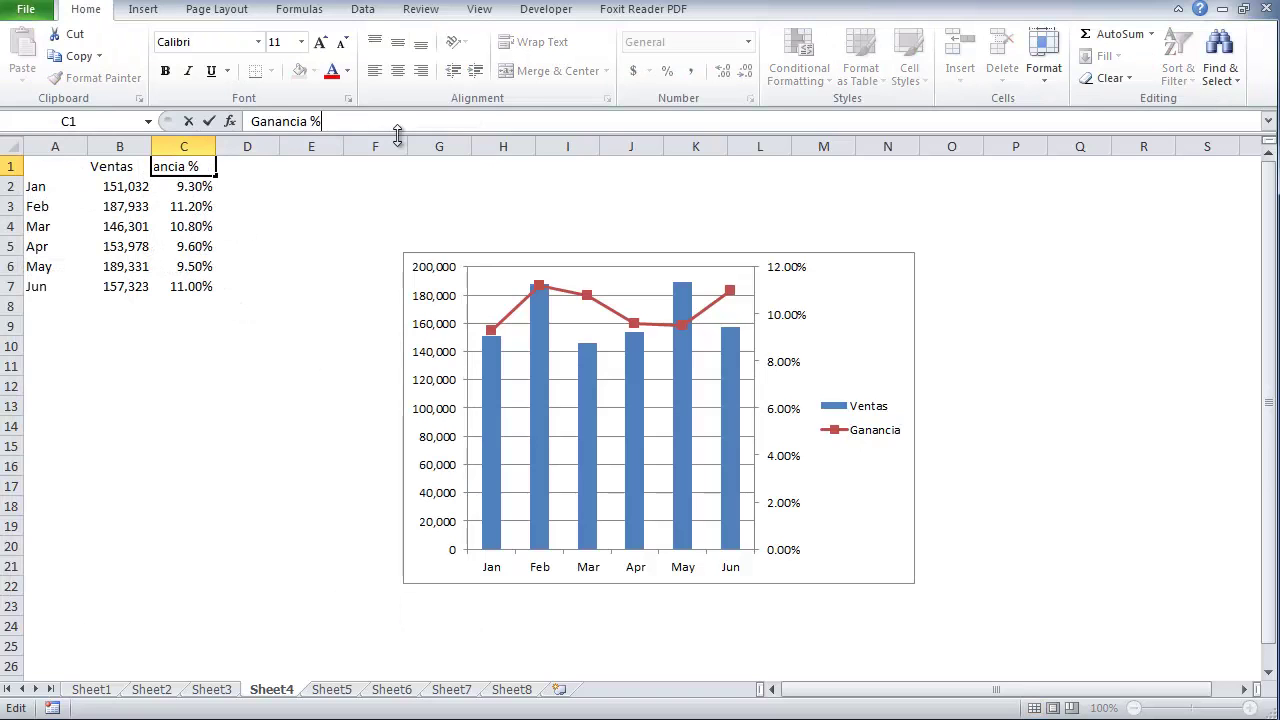
{"action": "key", "text": "Return"}
{"action": "left_click", "coordinate": [135, 167]}
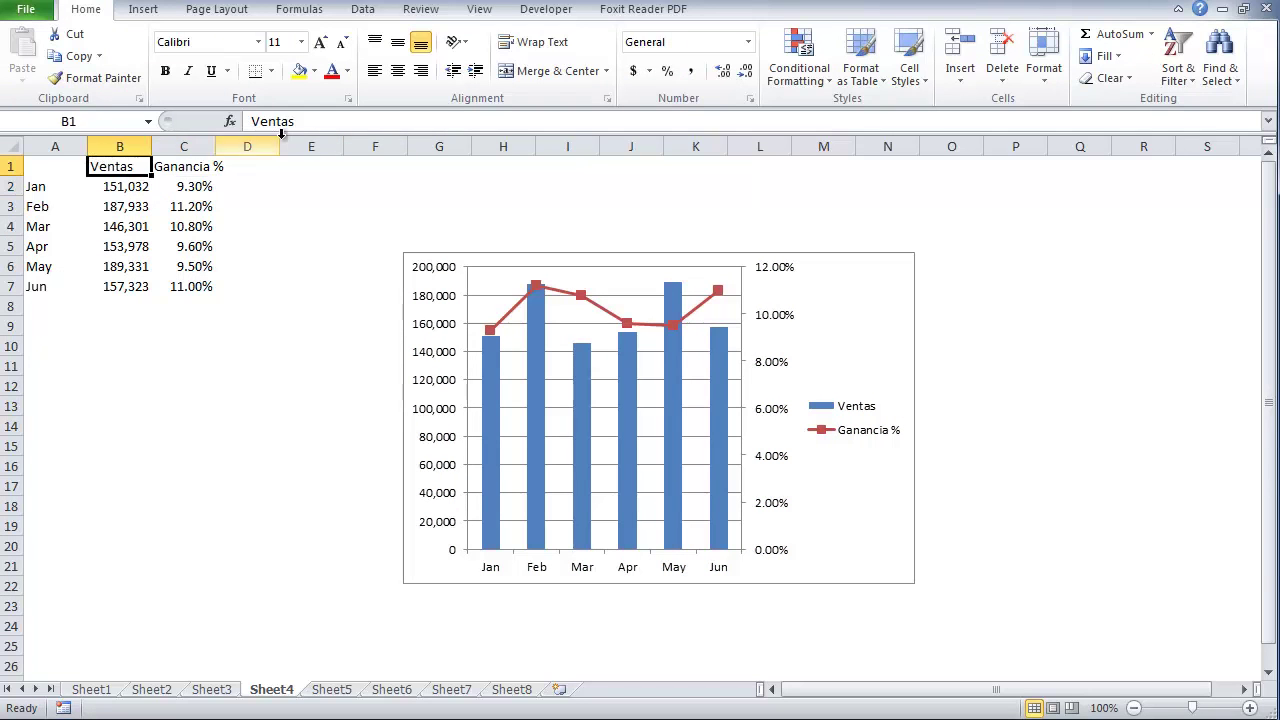
{"action": "key", "text": "BackSpace"}
{"action": "type", "text": "Ventas"}
{"action": "left_click", "coordinate": [336, 118]}
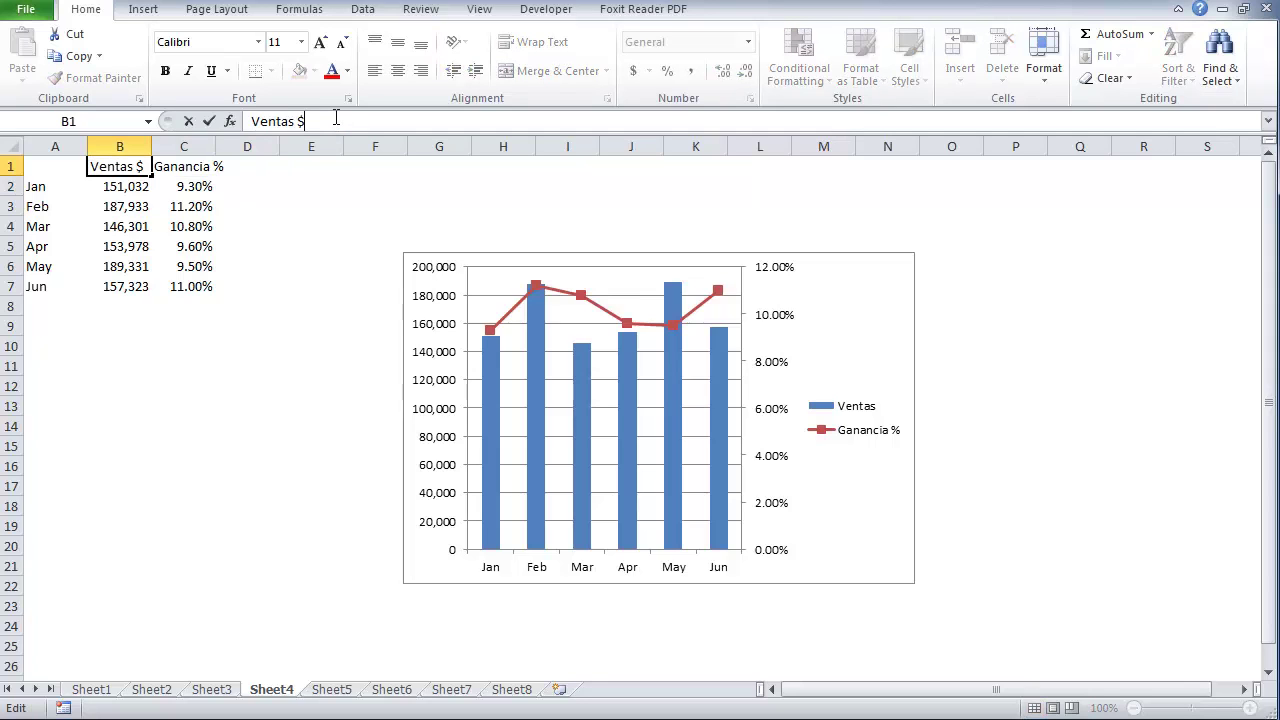
{"action": "key", "text": "Return"}
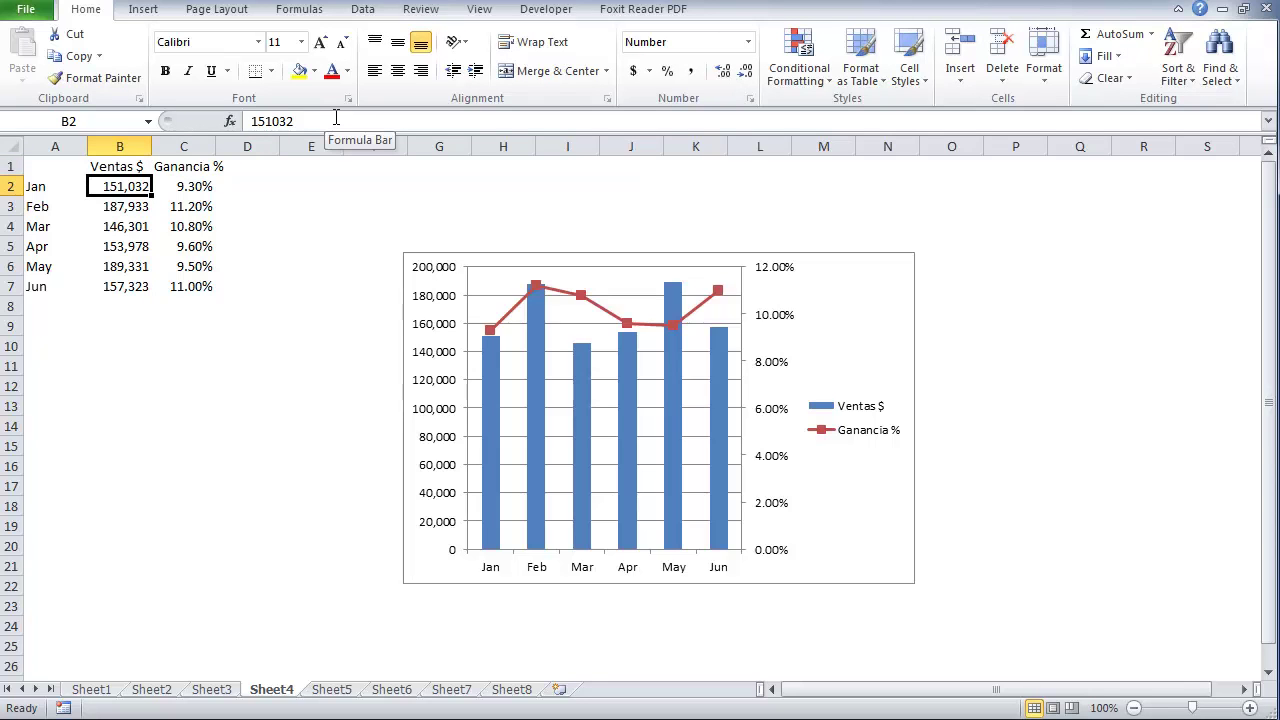
- Apply the dollar Accounting Number Format to the sales values B2:B7
{"action": "left_click_drag", "start_coordinate": [120, 187], "coordinate": [120, 287]}
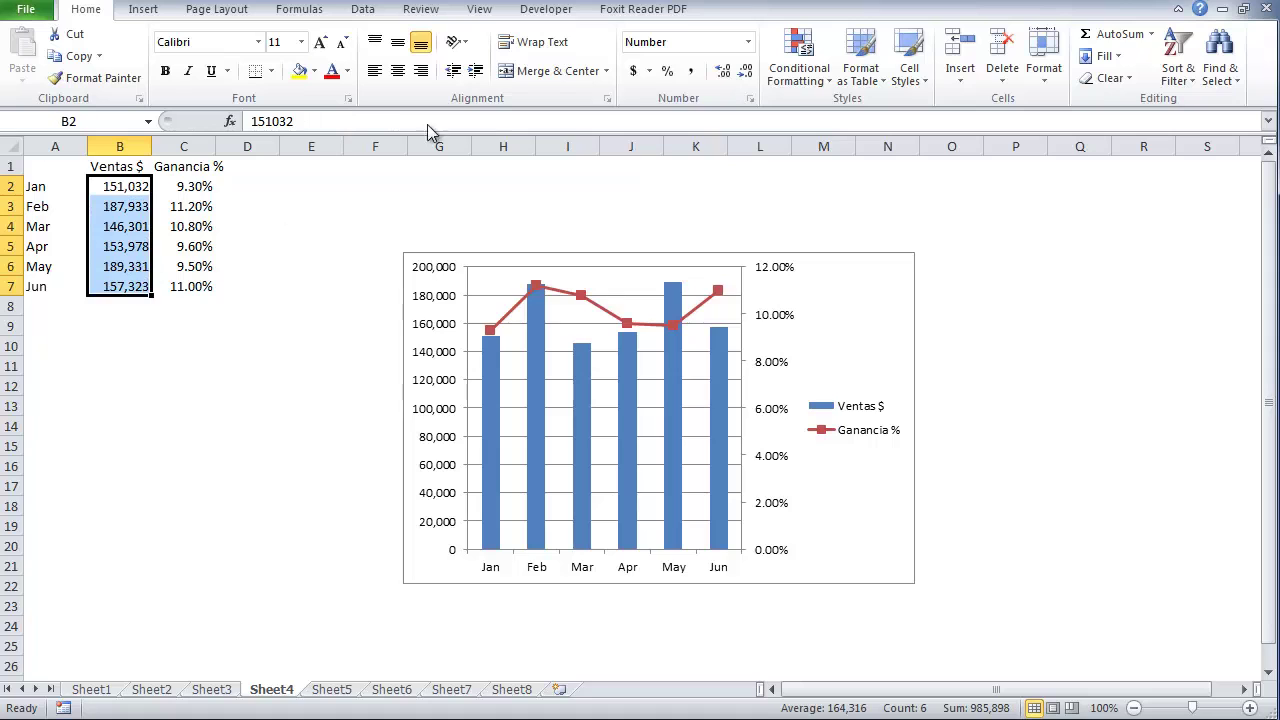
{"action": "left_click", "coordinate": [632, 70]}
{"action": "left_click", "coordinate": [306, 442]}
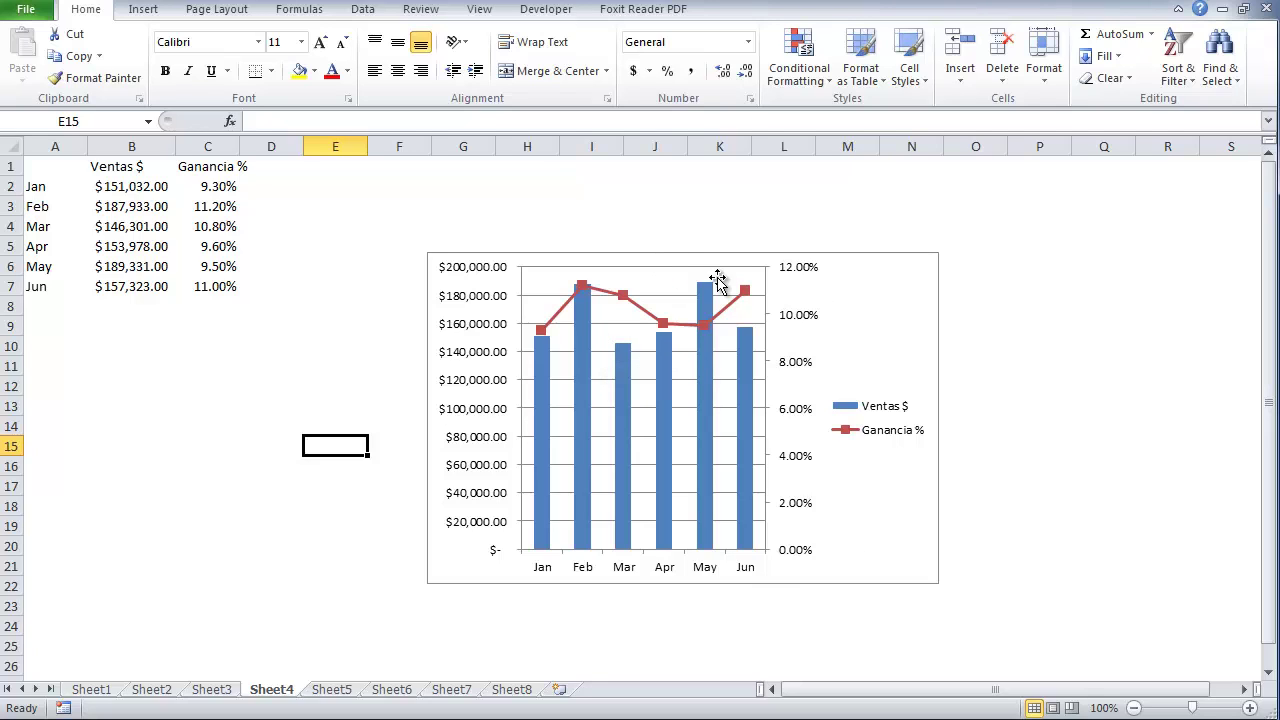
{"action": "left_click", "coordinate": [889, 288]}
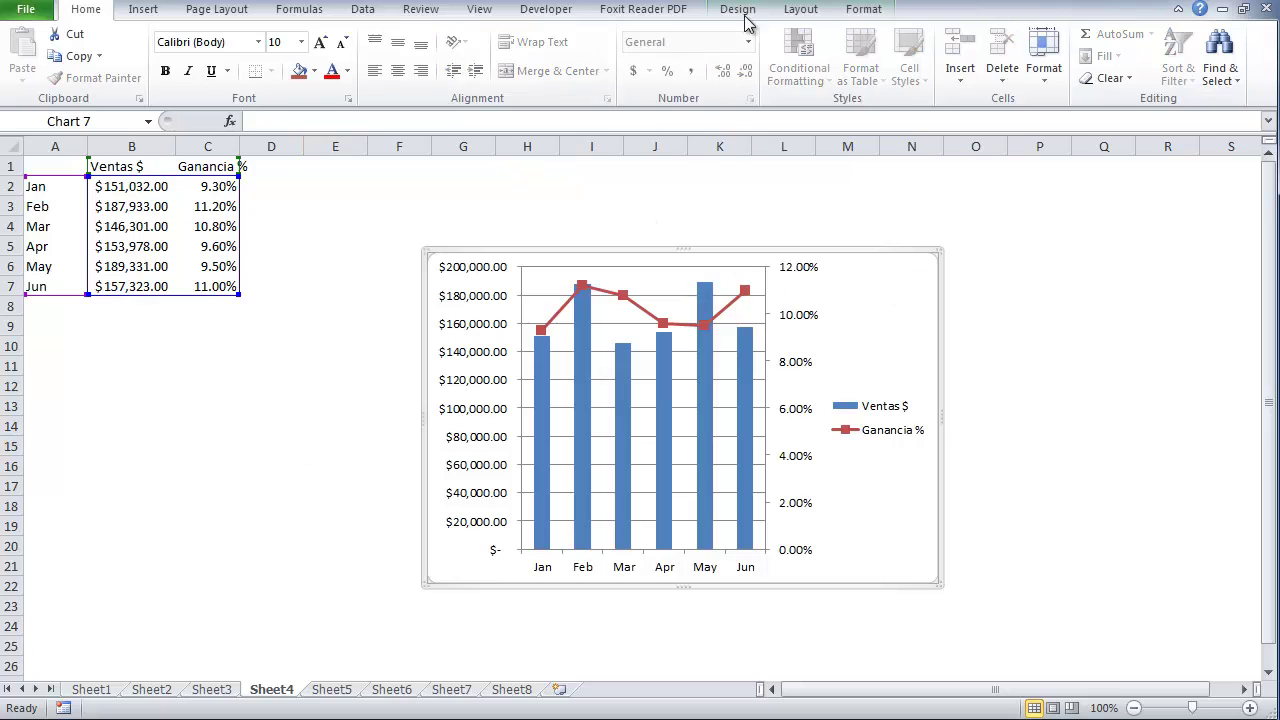
- Browse the Chart Tools Layout Axes options for the primary vertical axis
{"action": "left_click", "coordinate": [800, 10]}
{"action": "left_click", "coordinate": [538, 85]}
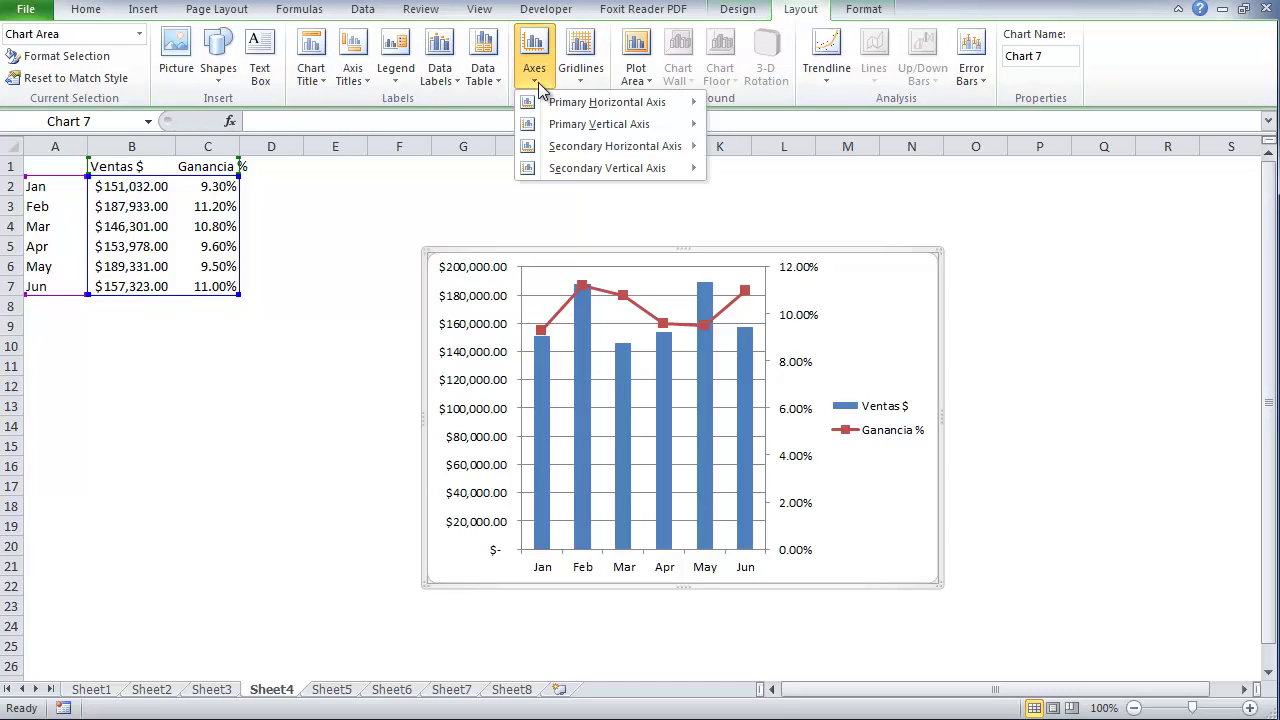
{"action": "left_click", "coordinate": [800, 14]}
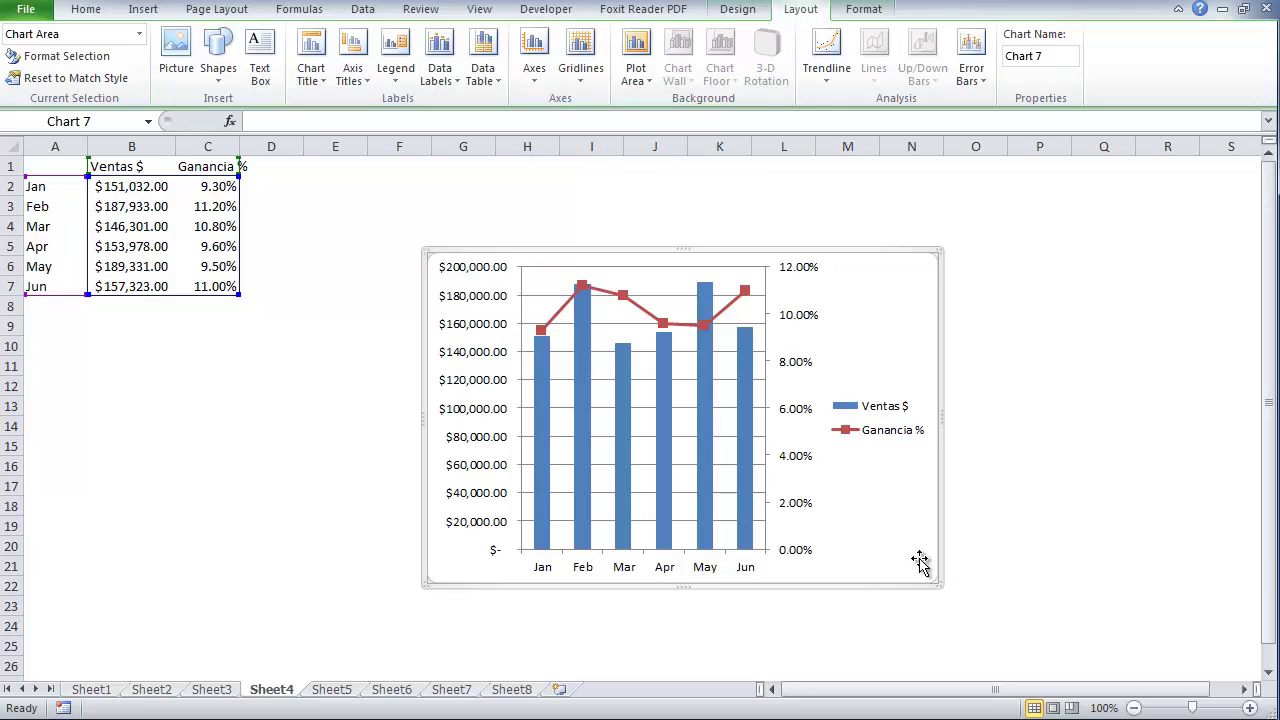
{"action": "left_click", "coordinate": [532, 84]}
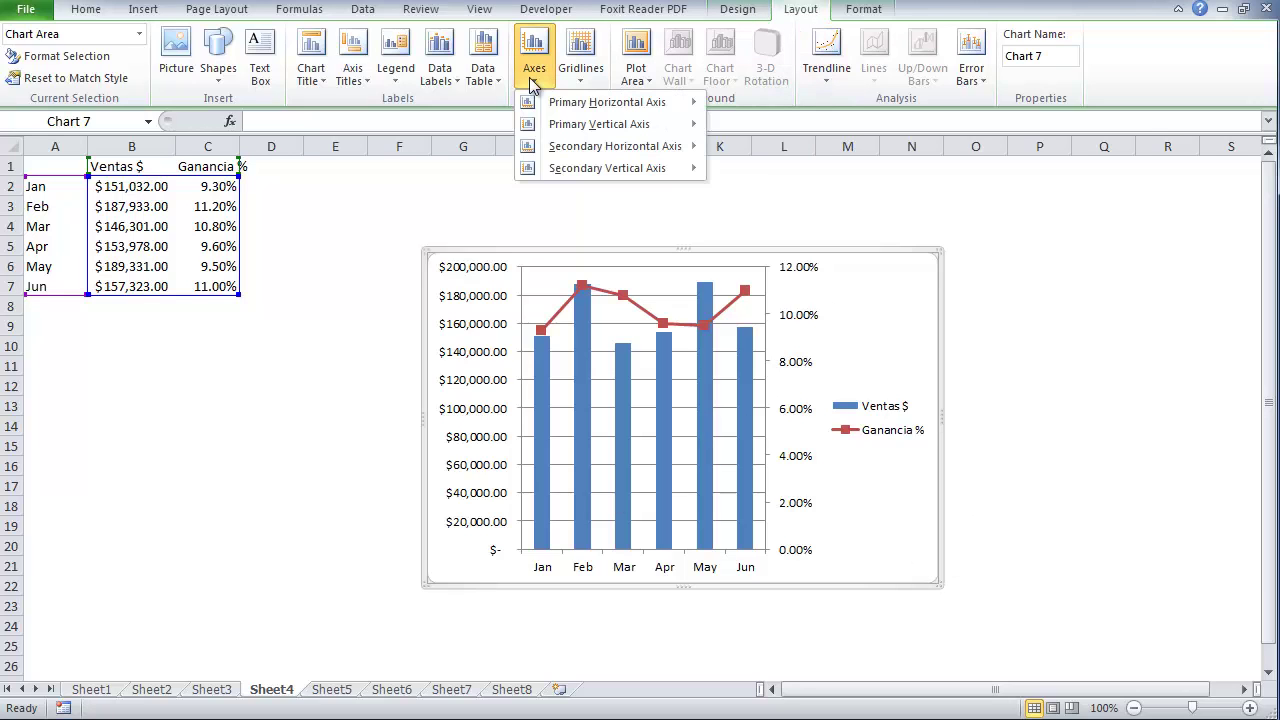
{"action": "mouse_move", "coordinate": [532, 108]}
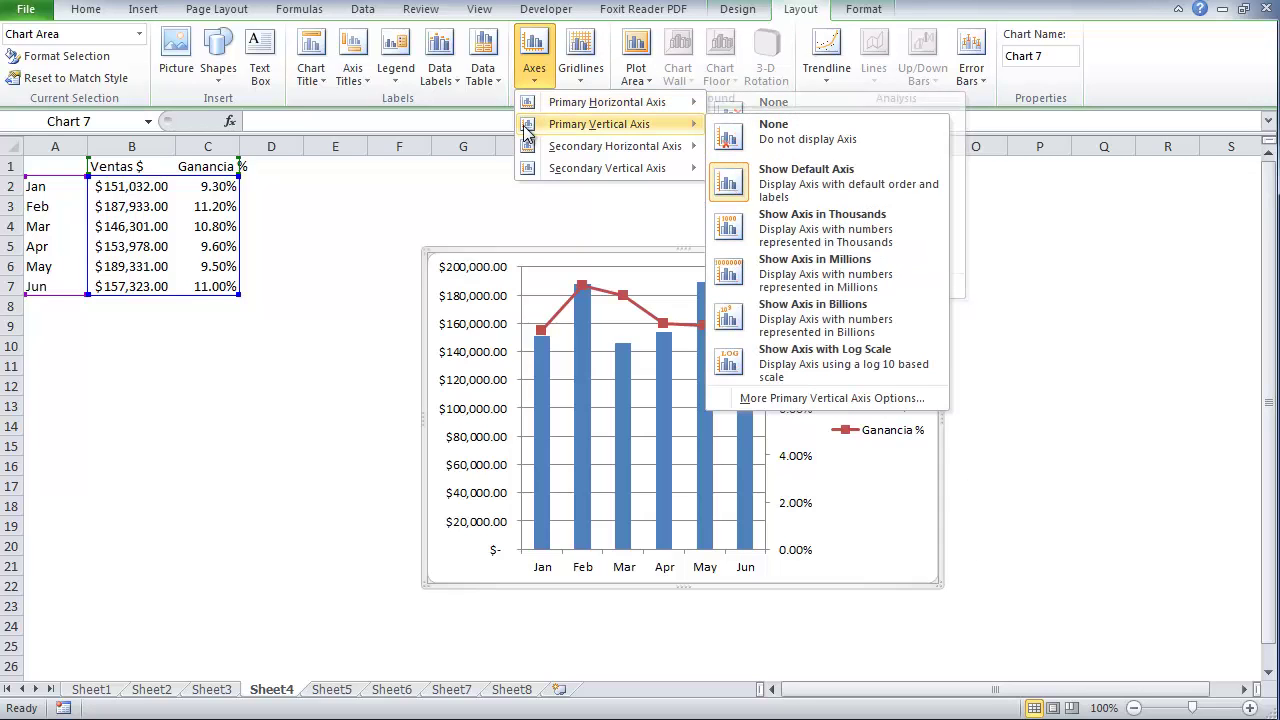
{"action": "mouse_move", "coordinate": [522, 150]}
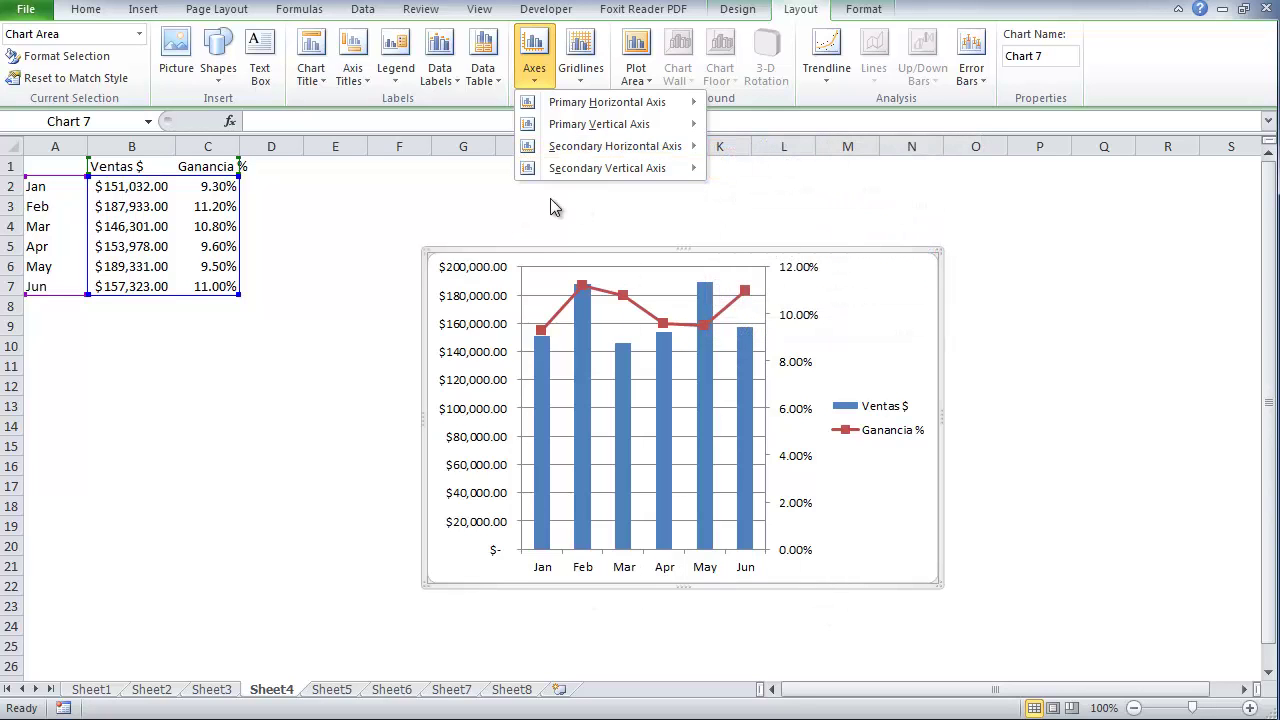
{"action": "mouse_move", "coordinate": [588, 173]}
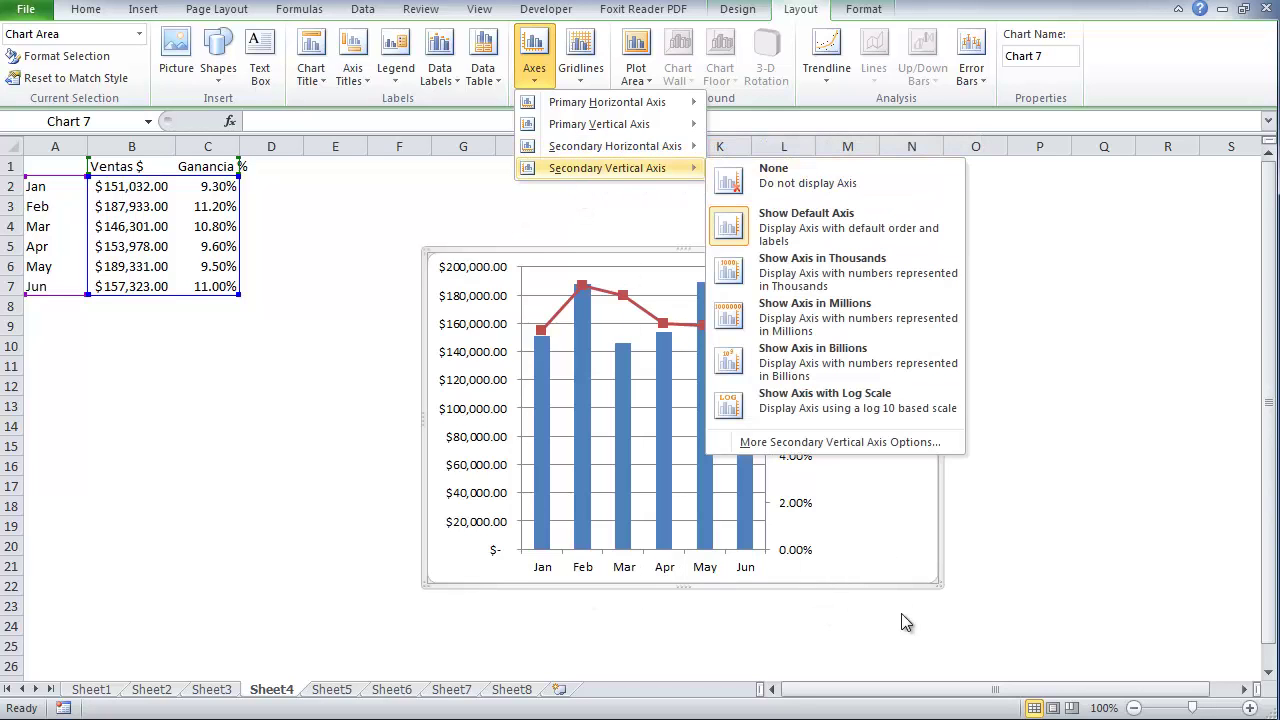
{"action": "left_click", "coordinate": [790, 225]}
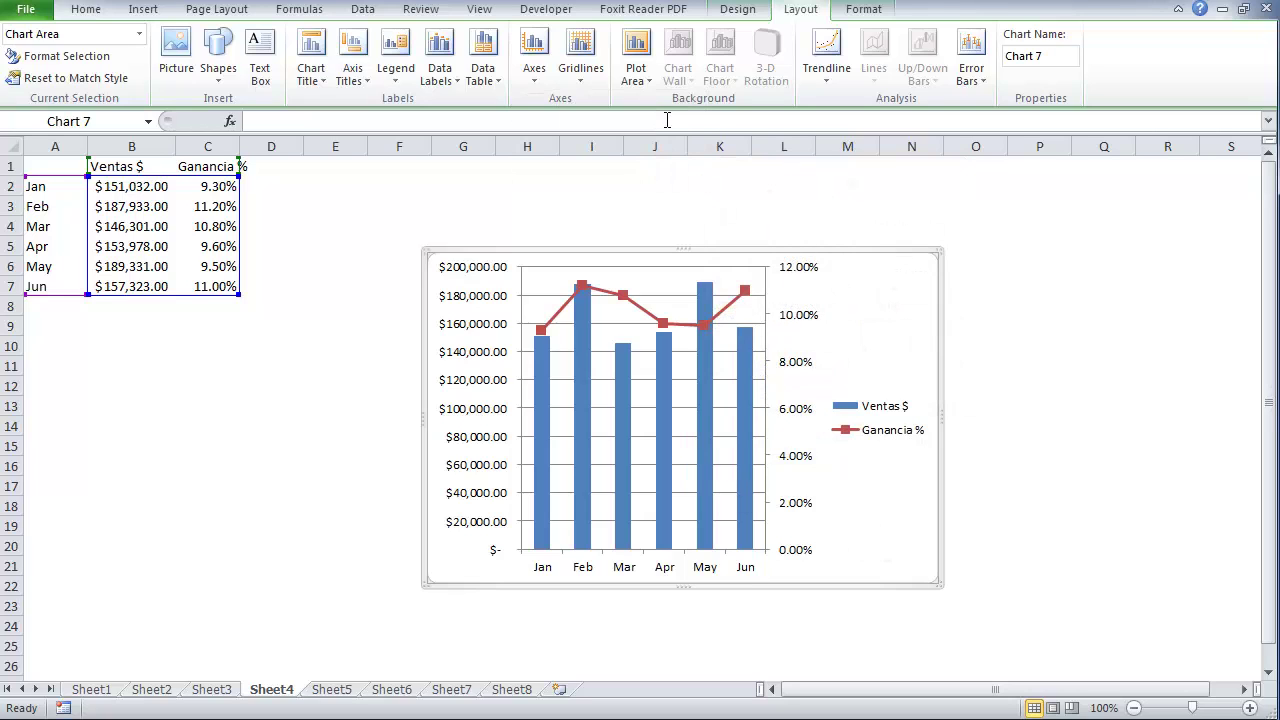
- Set the primary vertical axis to Show Axis in Thousands
{"action": "left_click", "coordinate": [534, 55]}
{"action": "mouse_move", "coordinate": [564, 177]}
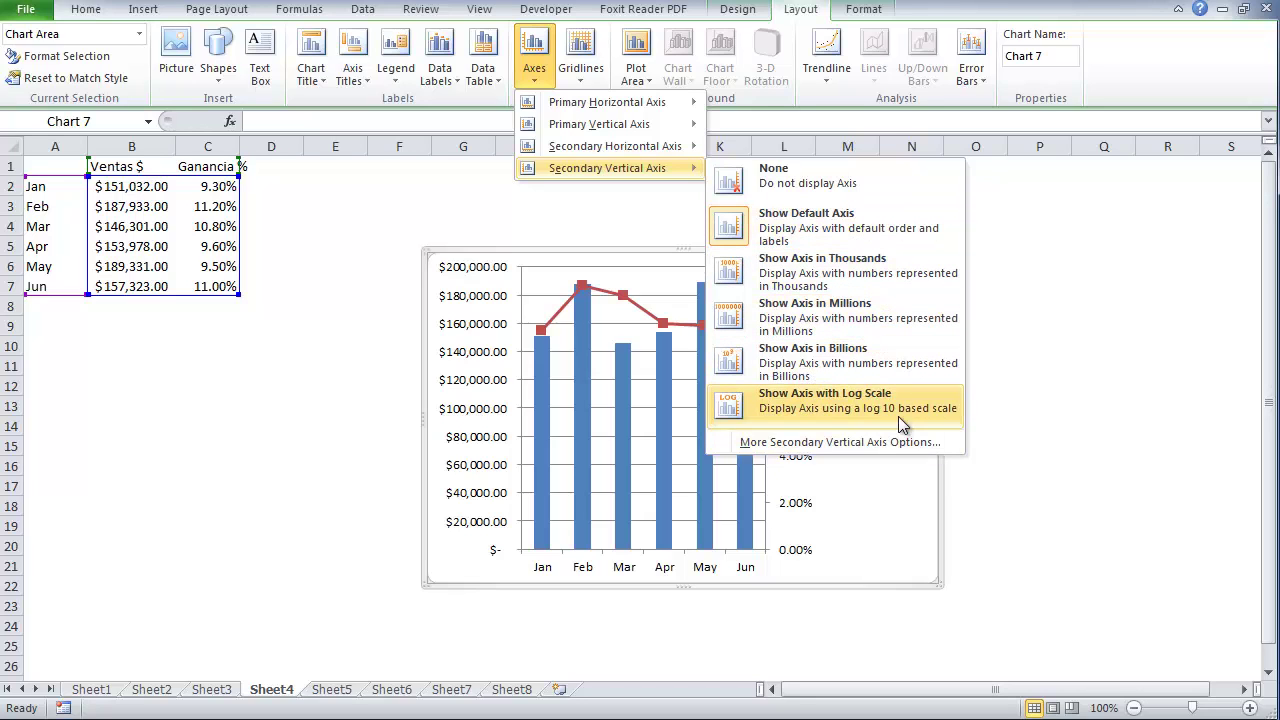
{"action": "left_click", "coordinate": [880, 549]}
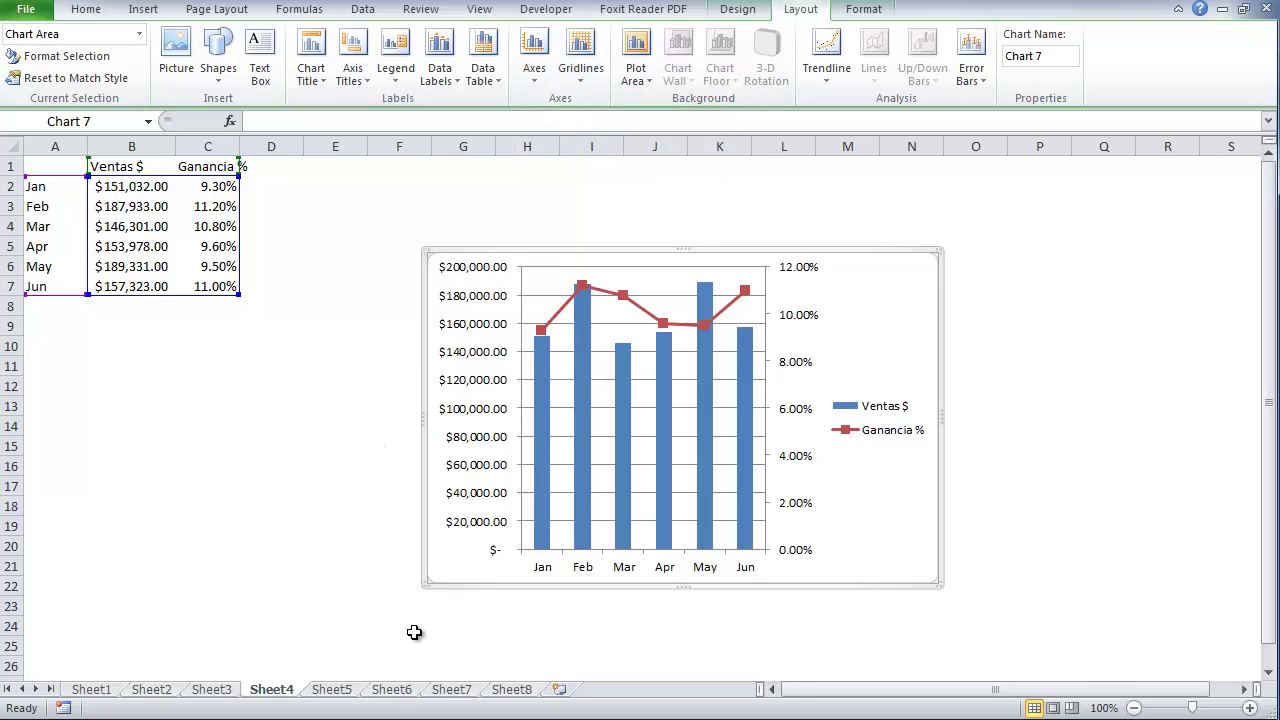
{"action": "left_click", "coordinate": [534, 60]}
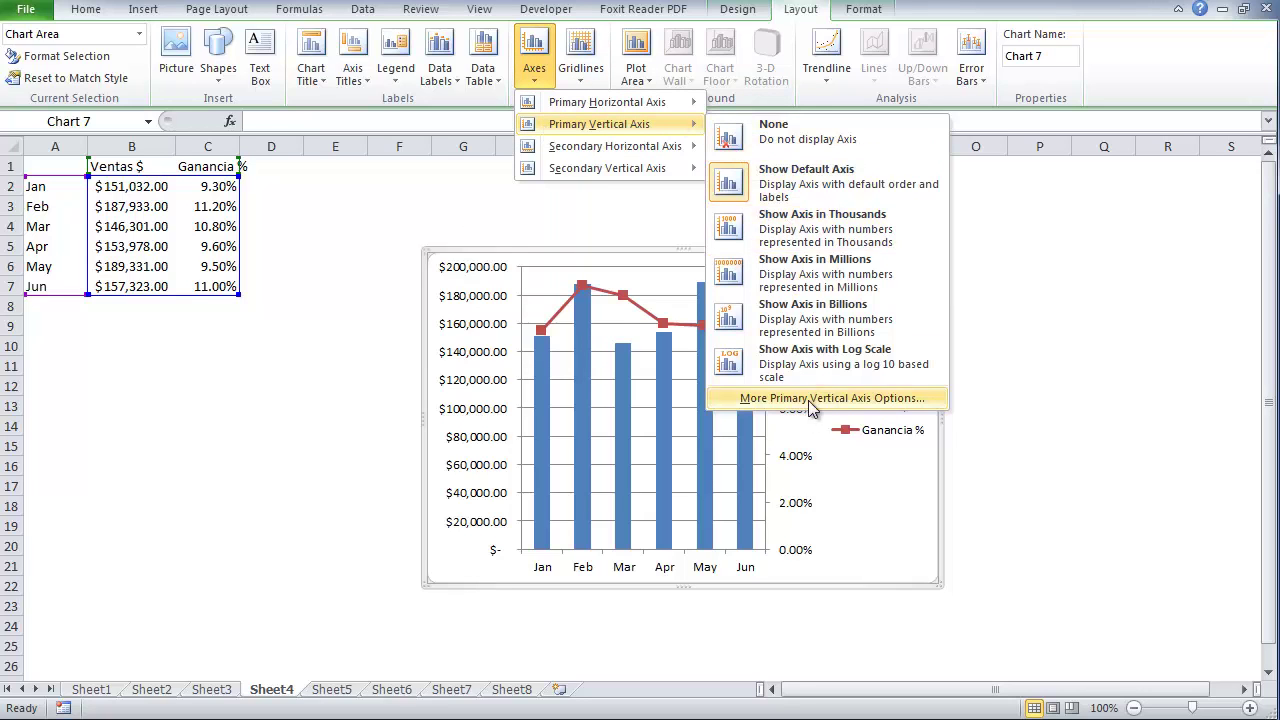
{"action": "left_click", "coordinate": [788, 232]}
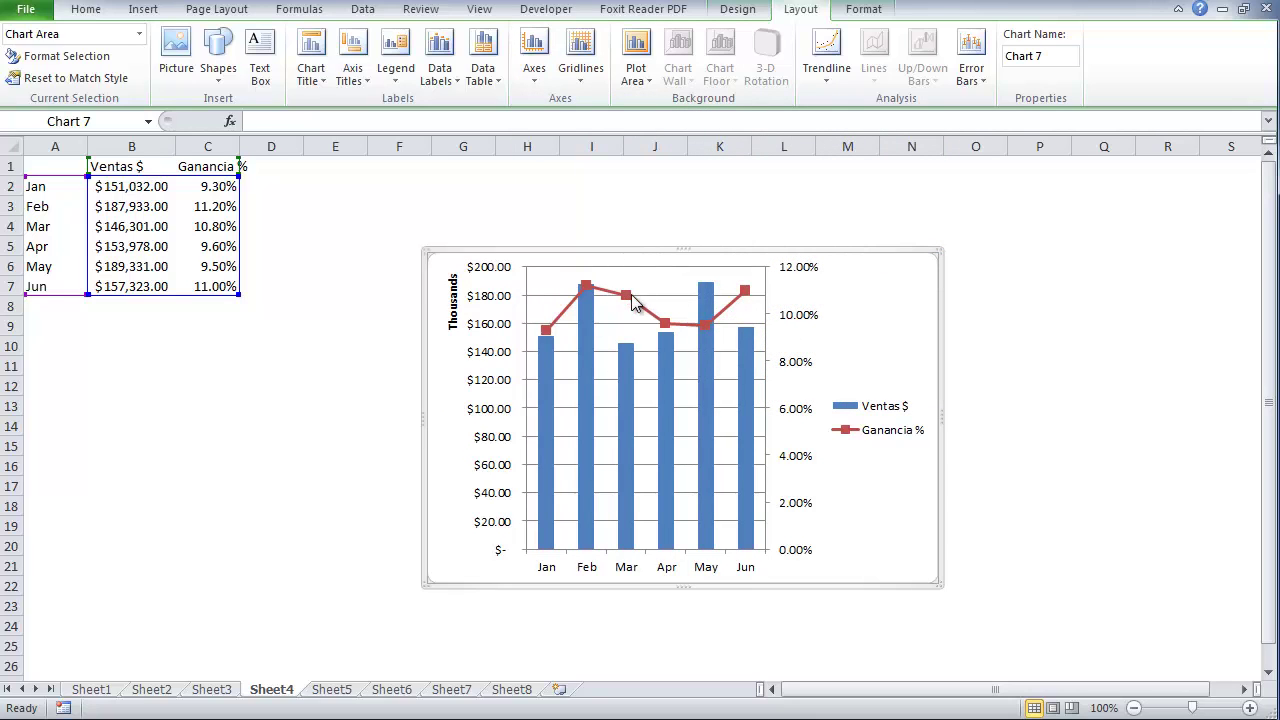
{"action": "mouse_move", "coordinate": [628, 303]}
{"action": "left_click", "coordinate": [626, 296]}
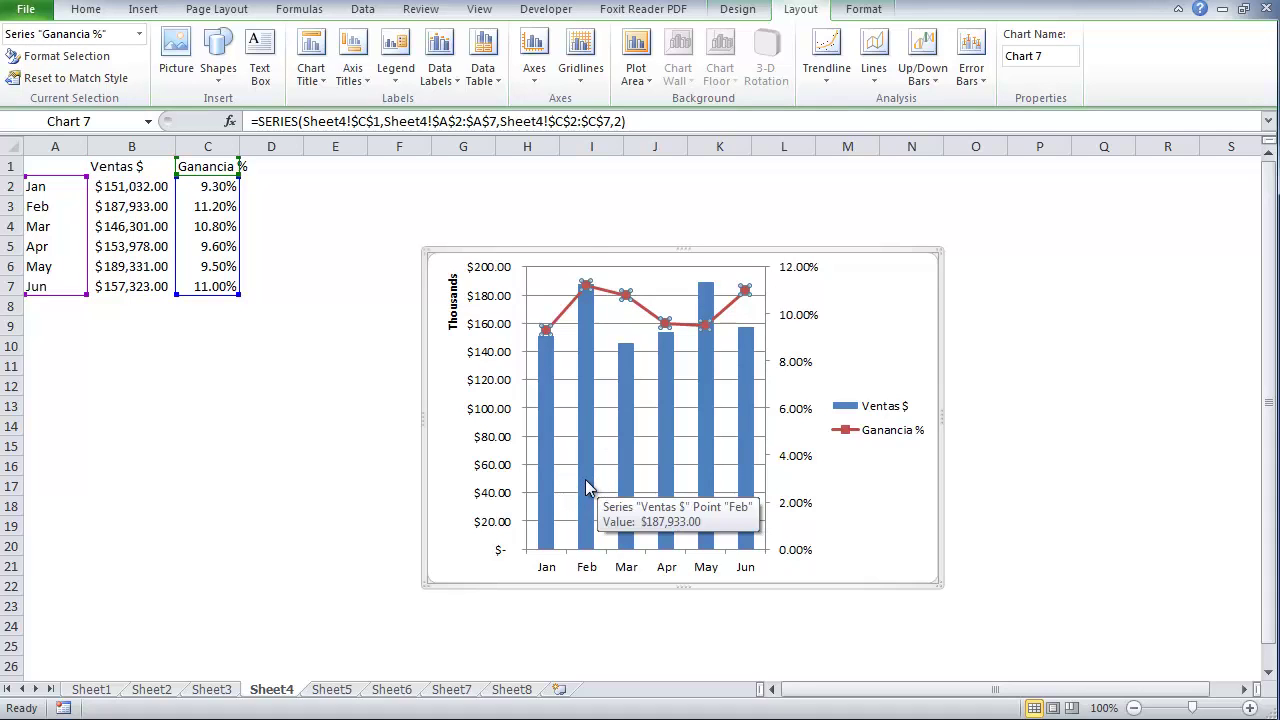
{"action": "left_click", "coordinate": [585, 479]}
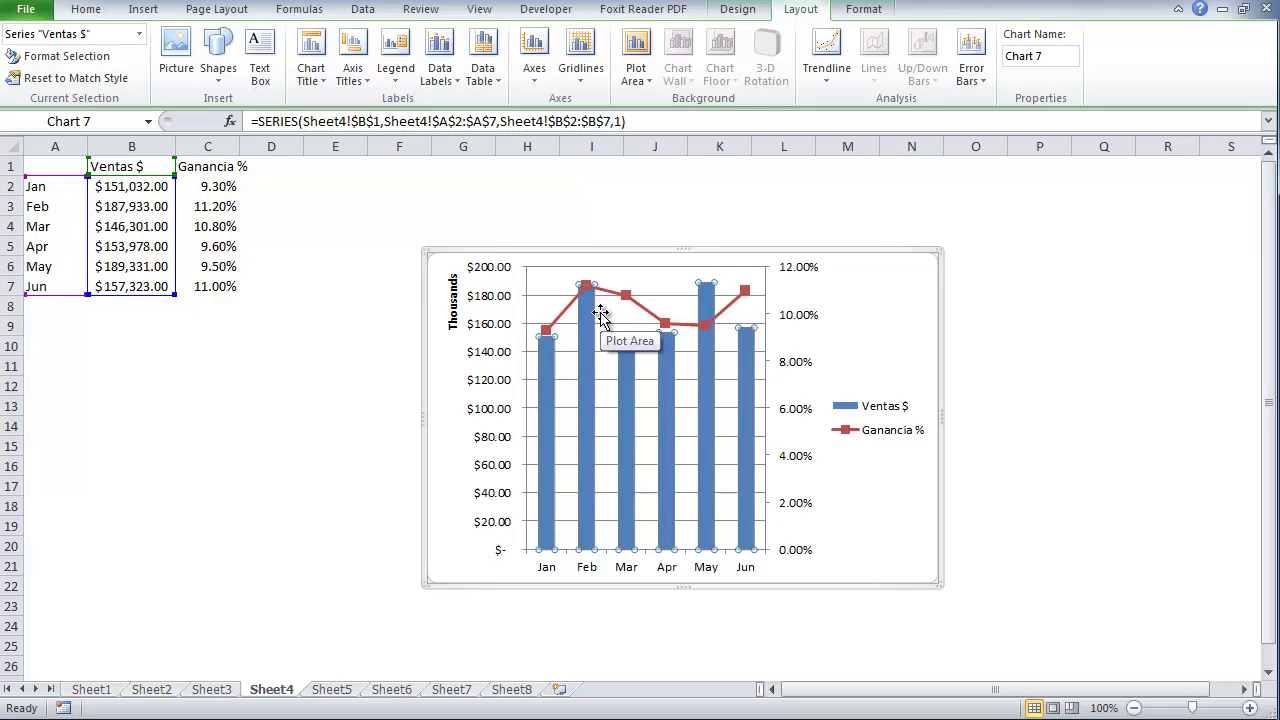
{"action": "left_click", "coordinate": [600, 253]}
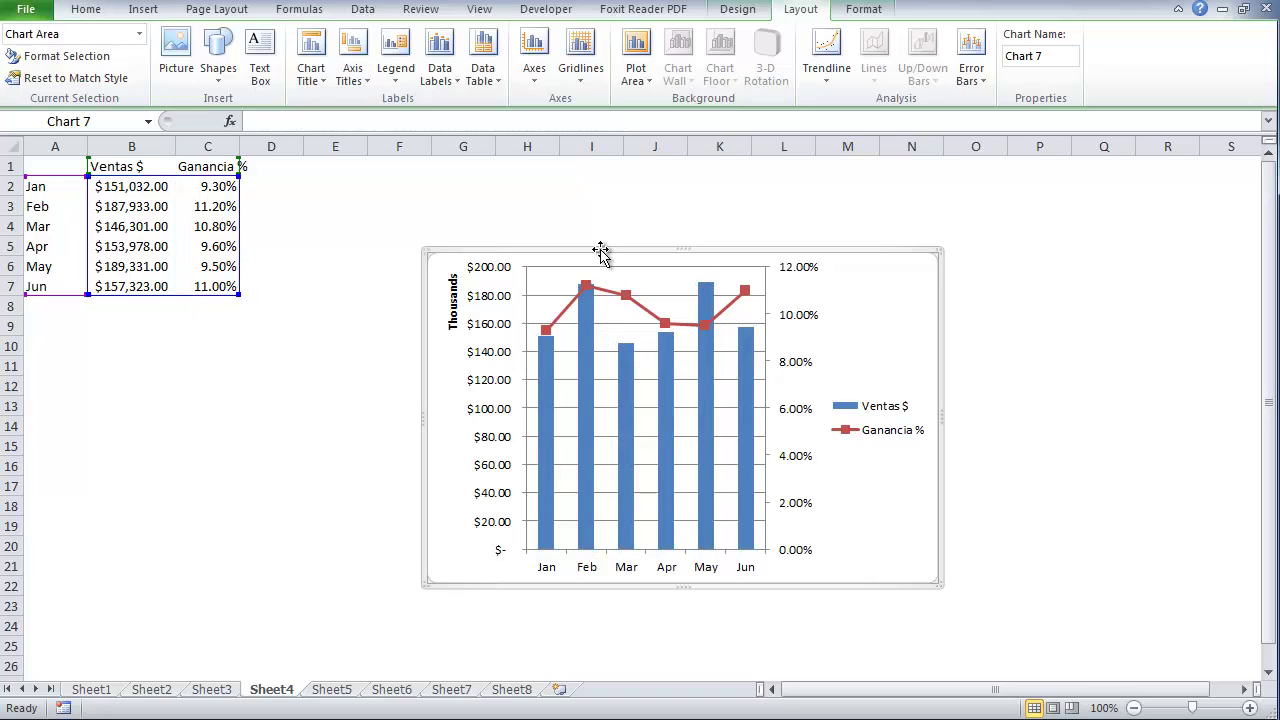
- Delete the combo chart and insert a new 2-D line chart of A1:C7
{"action": "key", "text": "Delete"}
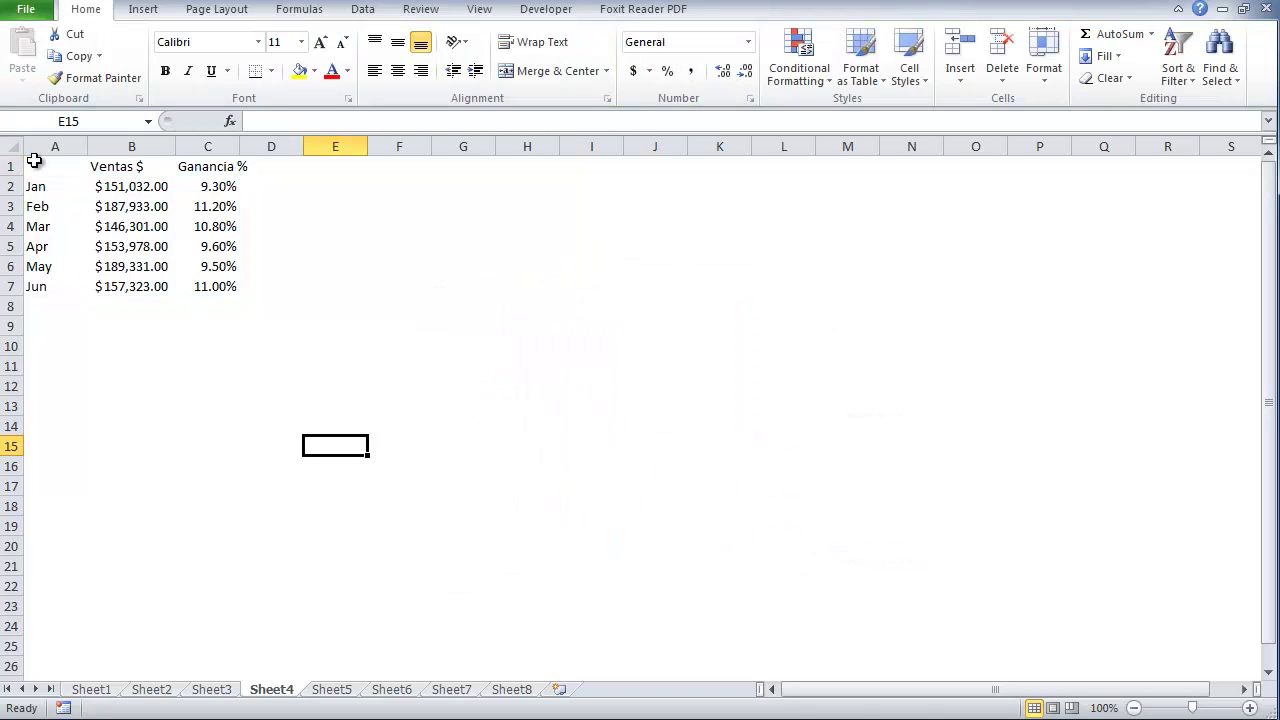
{"action": "left_click_drag", "start_coordinate": [34, 166], "coordinate": [238, 288]}
{"action": "left_click", "coordinate": [150, 9]}
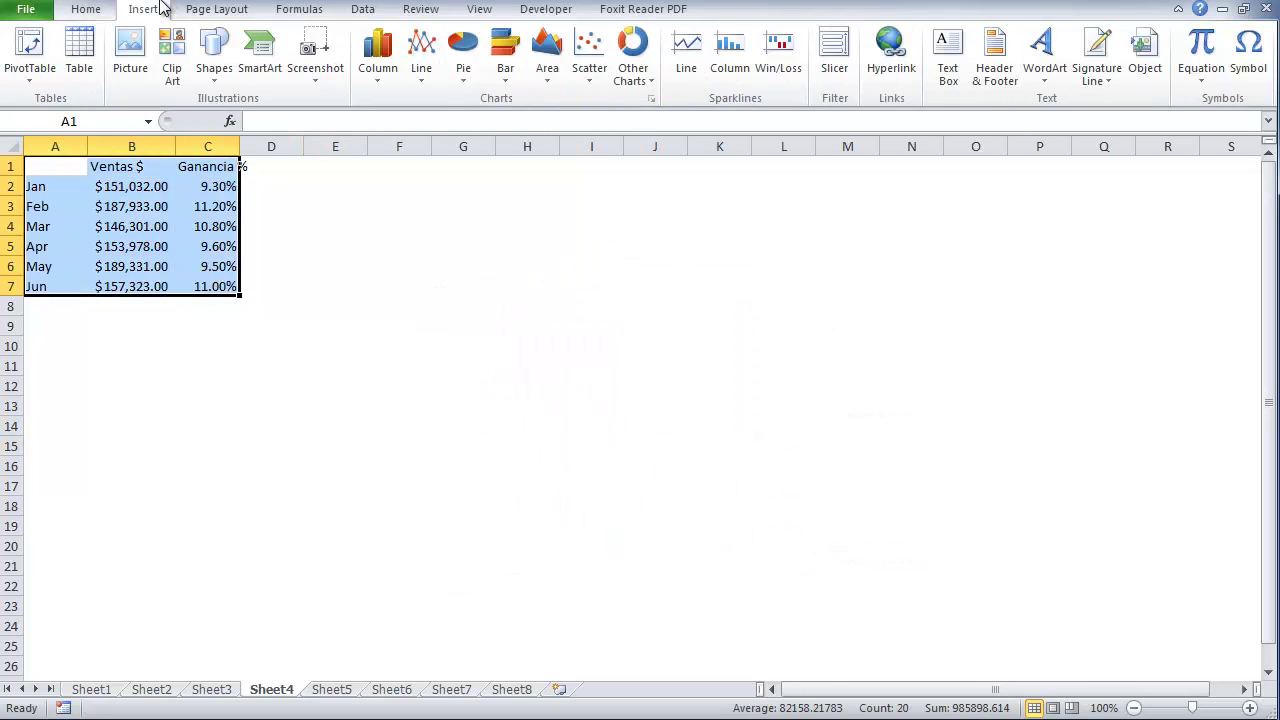
{"action": "left_click", "coordinate": [421, 58]}
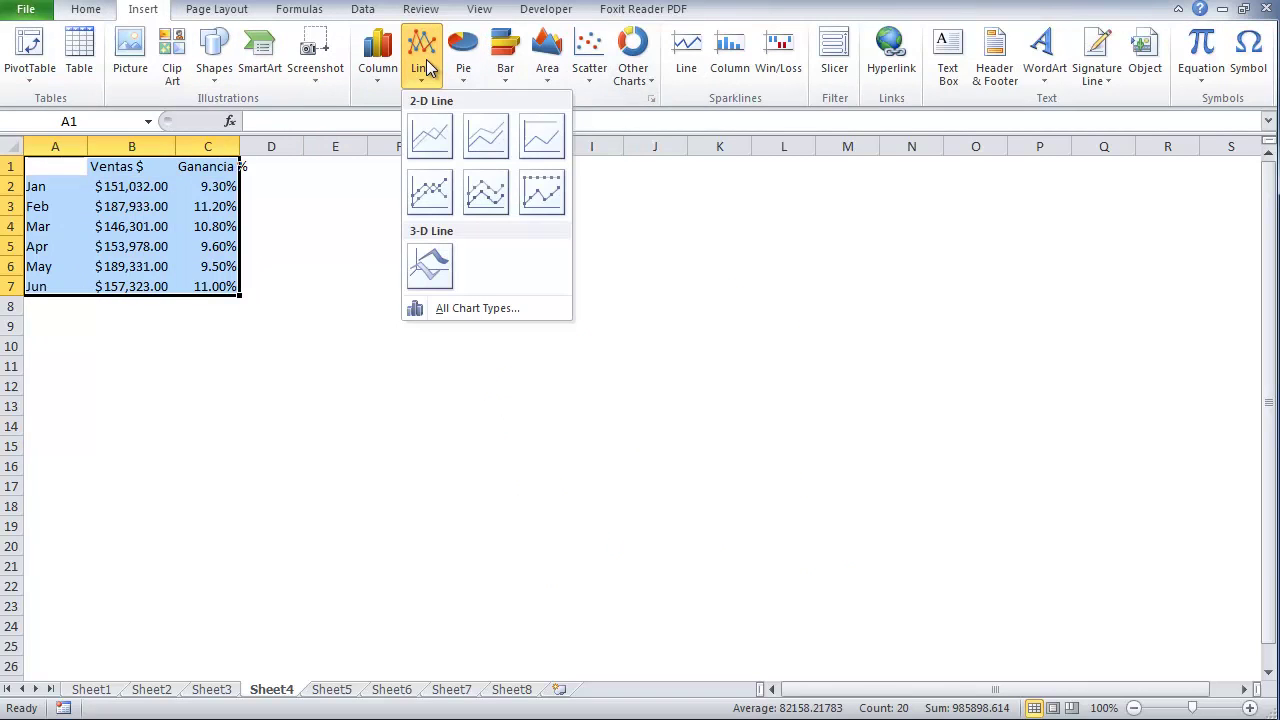
{"action": "left_click", "coordinate": [429, 129]}
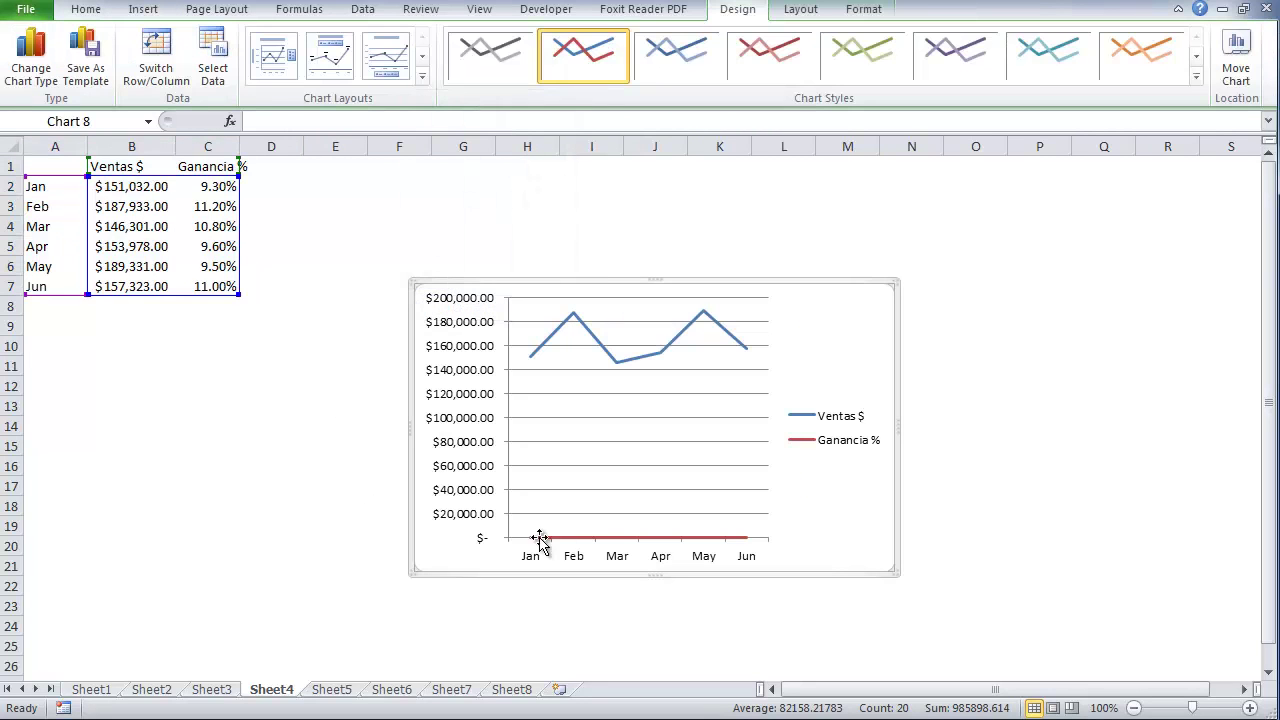
- Change the Ganancia % series chart type to Pie
{"action": "left_click", "coordinate": [619, 539]}
{"action": "right_click", "coordinate": [619, 539]}
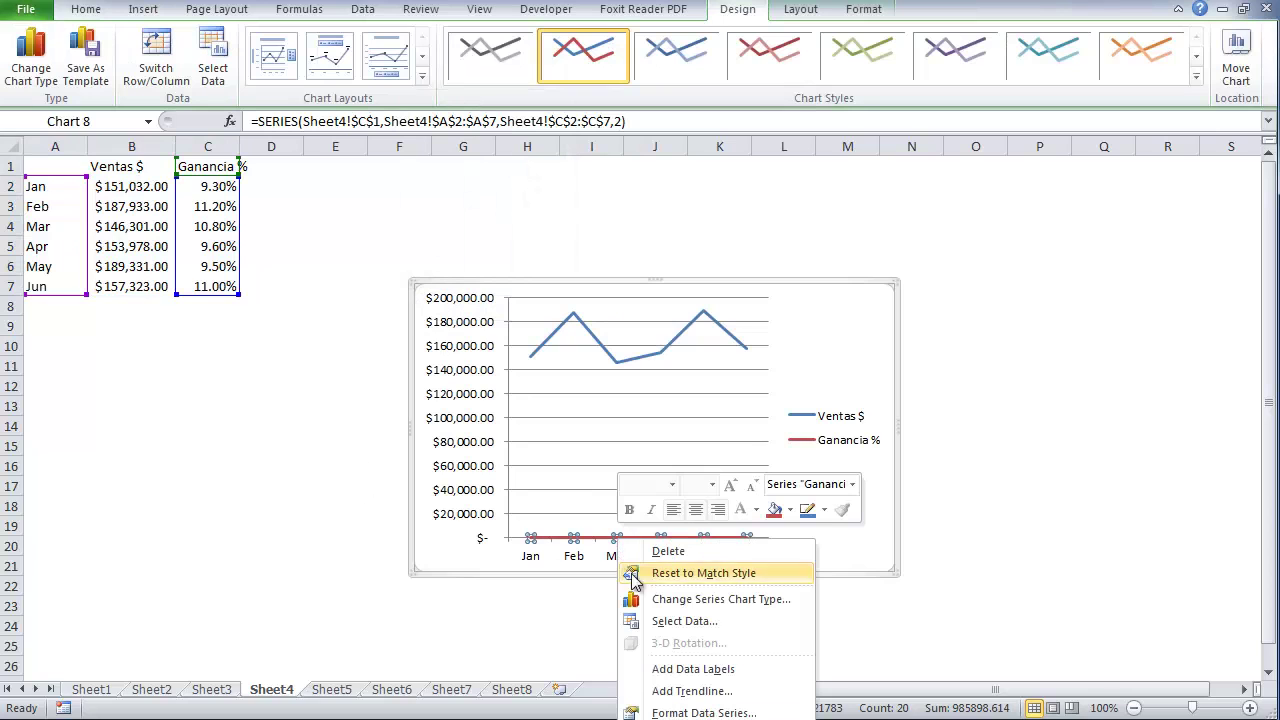
{"action": "left_click", "coordinate": [690, 599]}
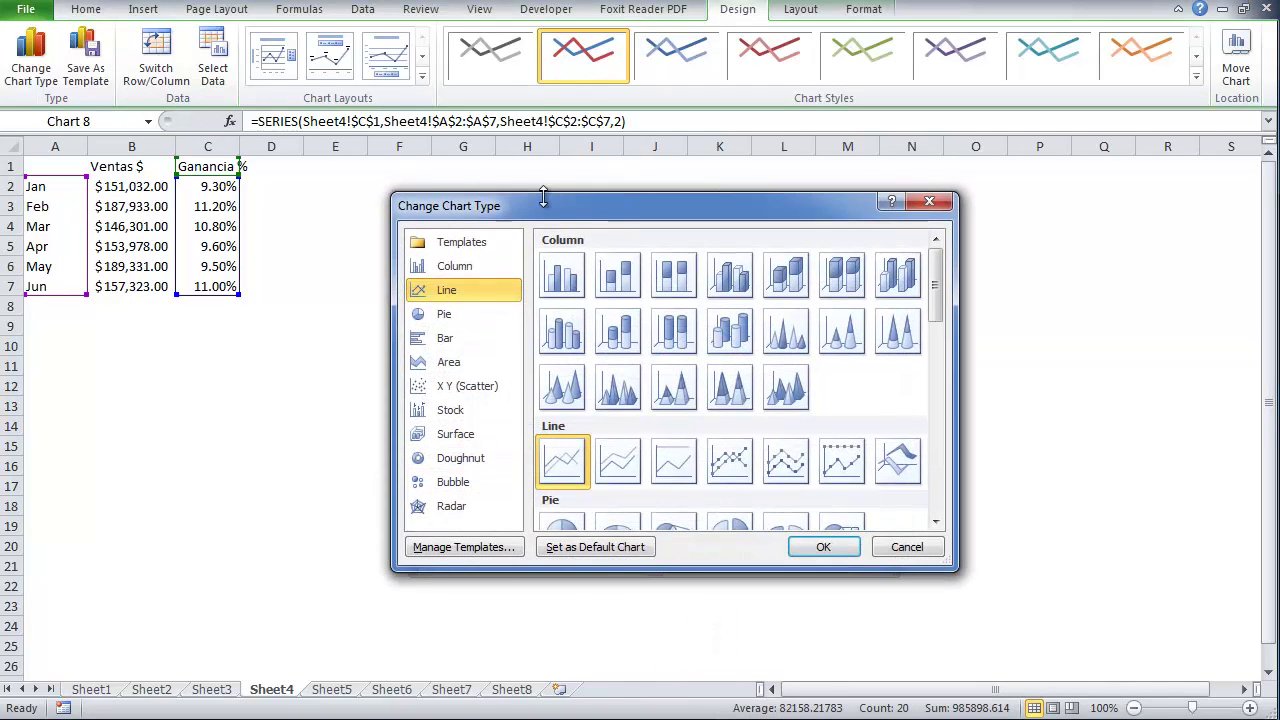
{"action": "left_click", "coordinate": [447, 317]}
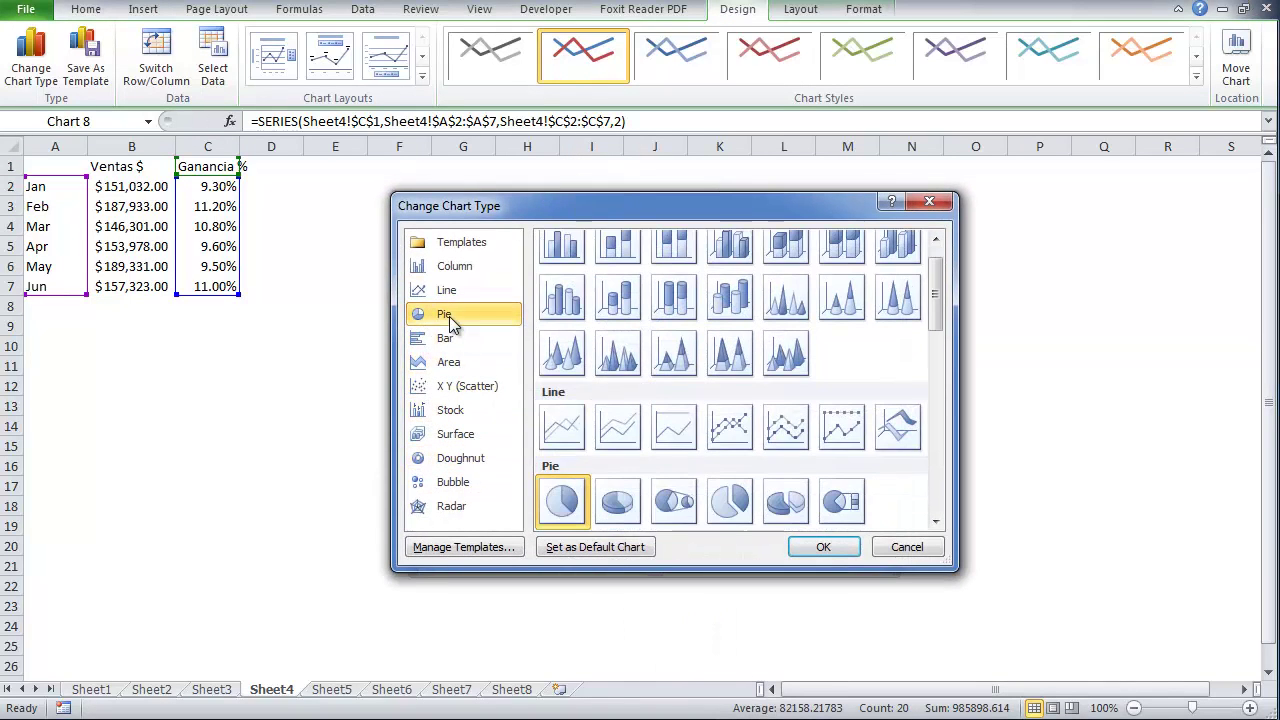
{"action": "left_click", "coordinate": [825, 547]}
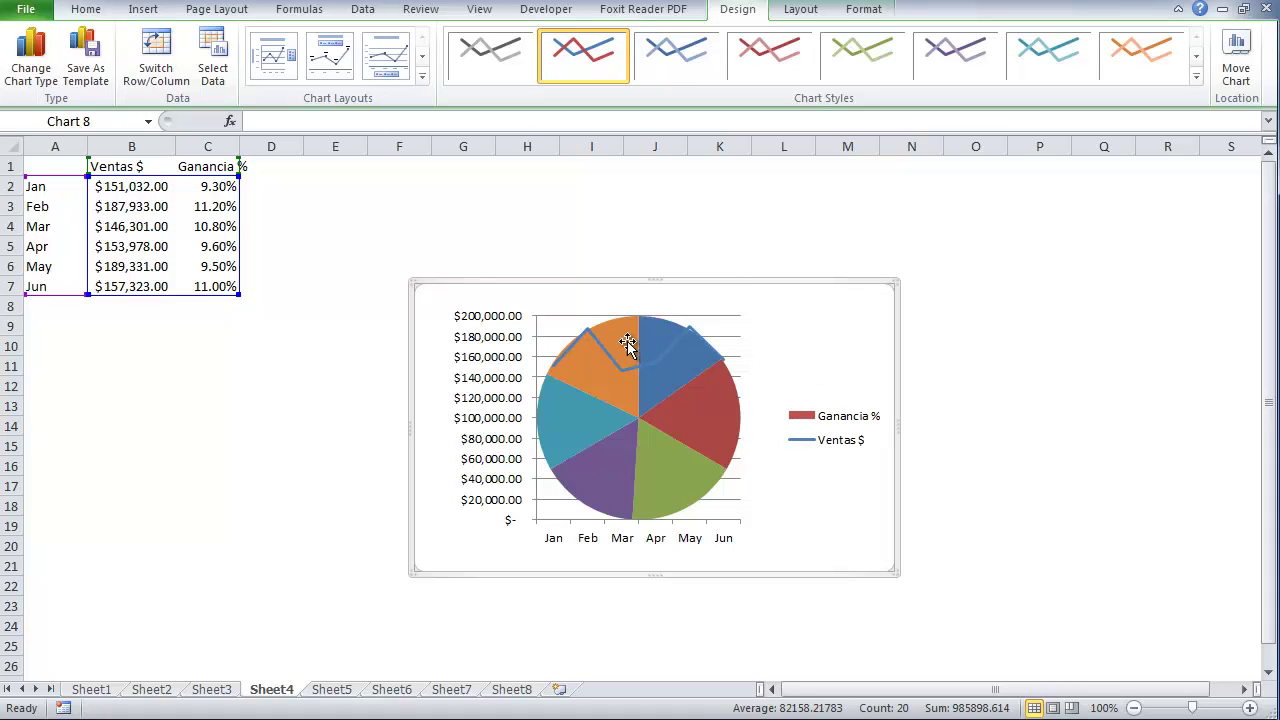
- Delete the pie-and-line Chart 8 from Sheet4
{"action": "mouse_move", "coordinate": [554, 384]}
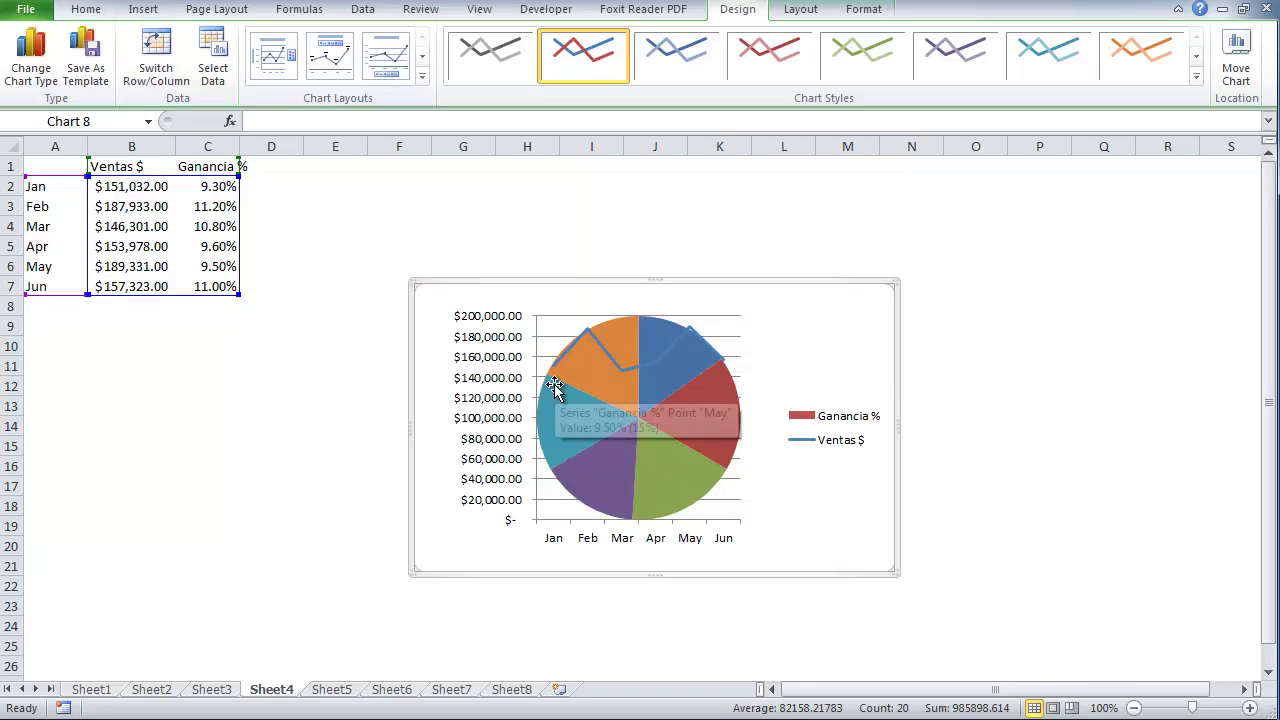
{"action": "key", "text": "Delete"}
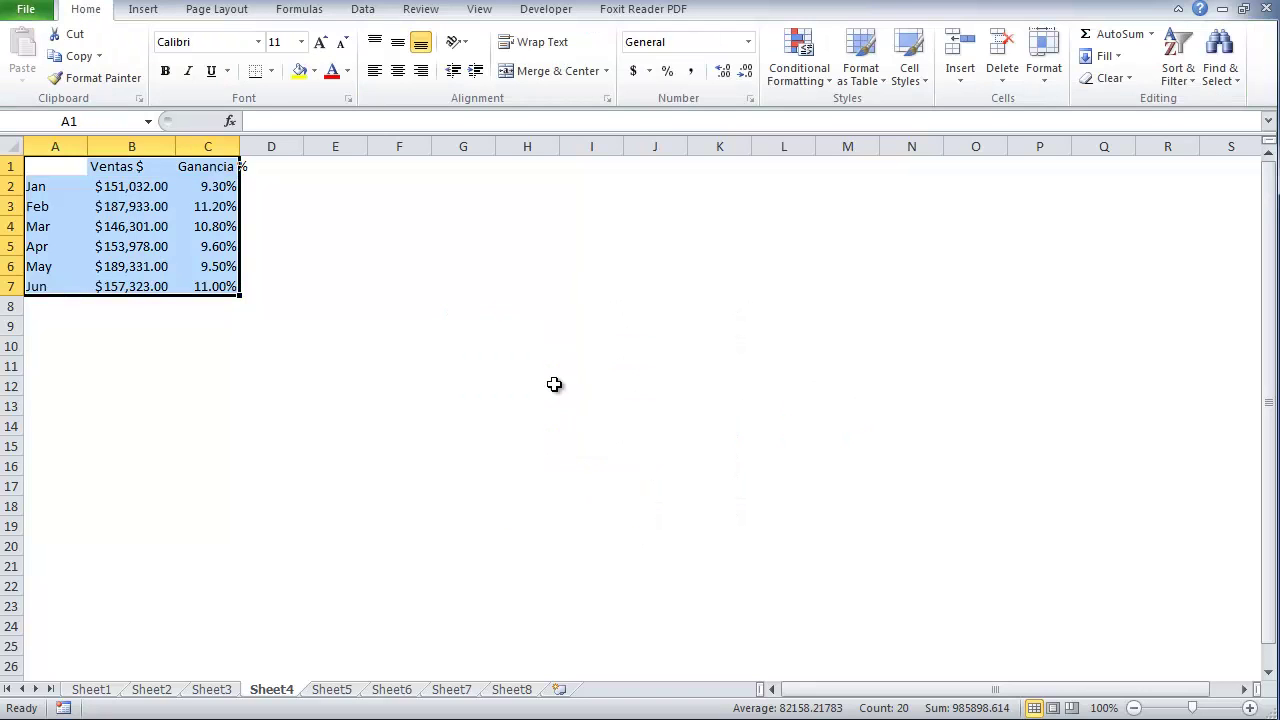